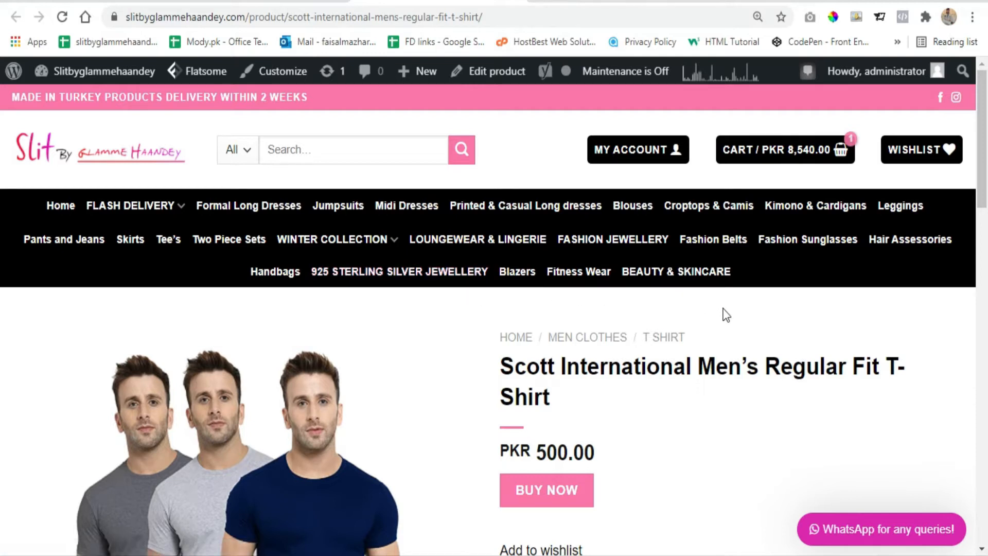
Step: Look over the Scott International Men's Regular Fit T-Shirt product page and try its Buy Now option
scroll(704, 300, down, 1)
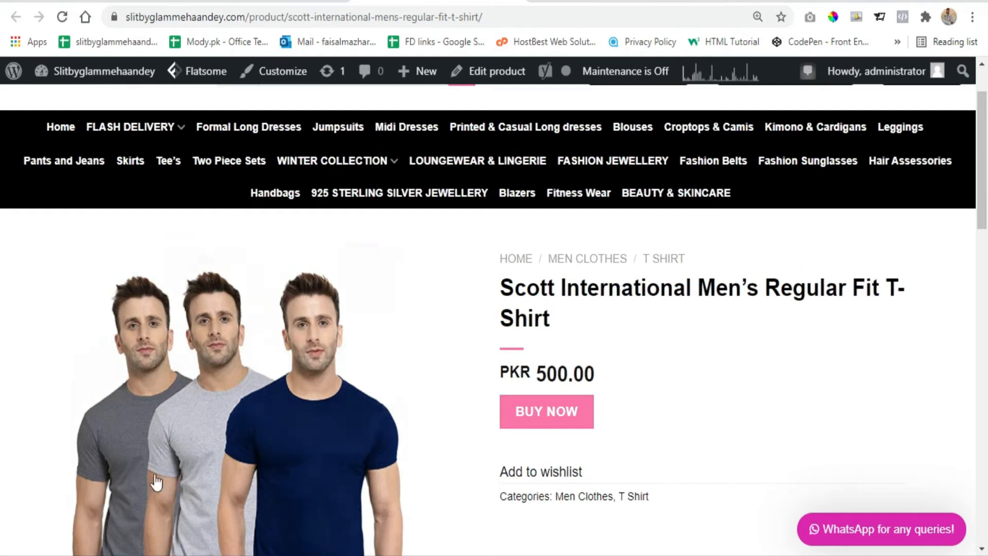
click(547, 413)
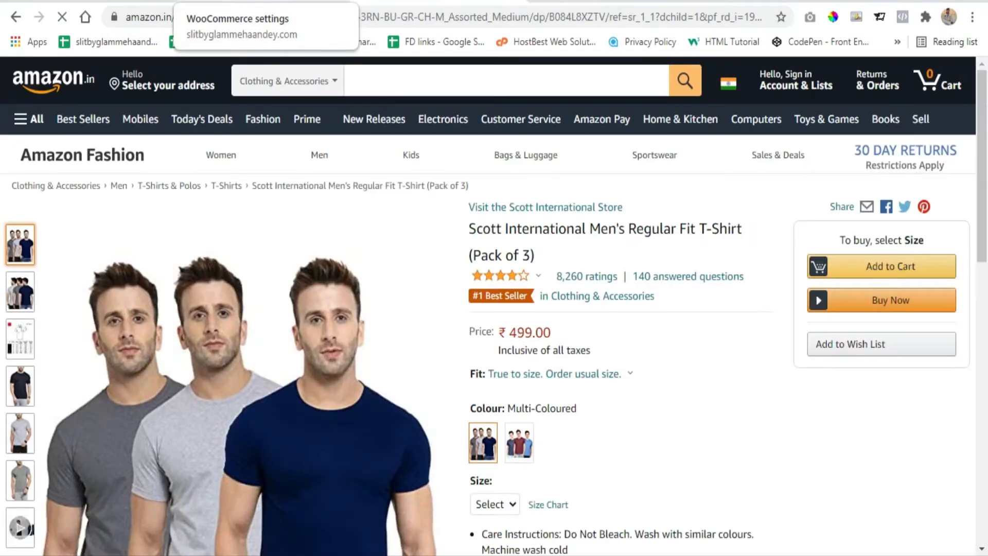
Step: Examine the WooCommerce general settings, from the store address through the tax and coupon options to the currency options
click(231, 1)
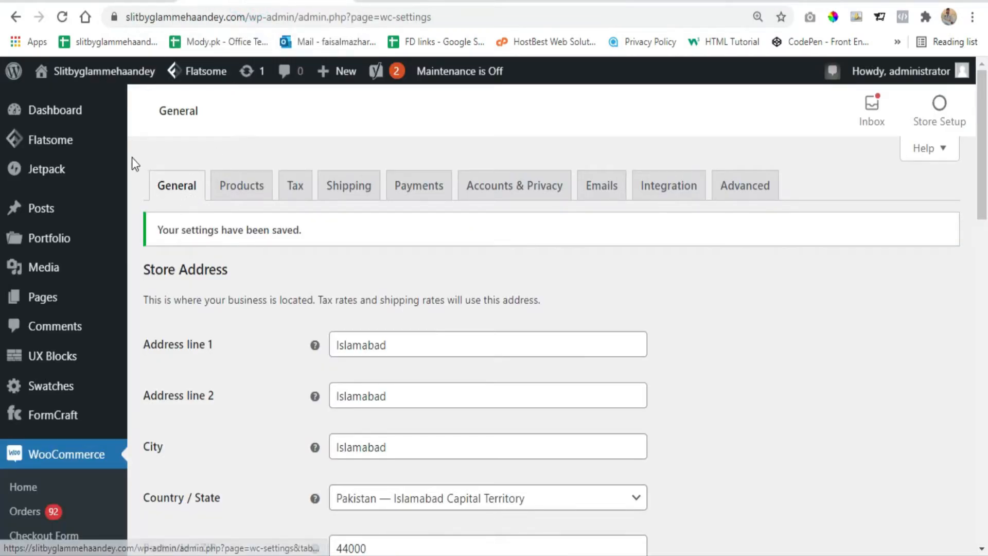
scroll(163, 199, down, 3)
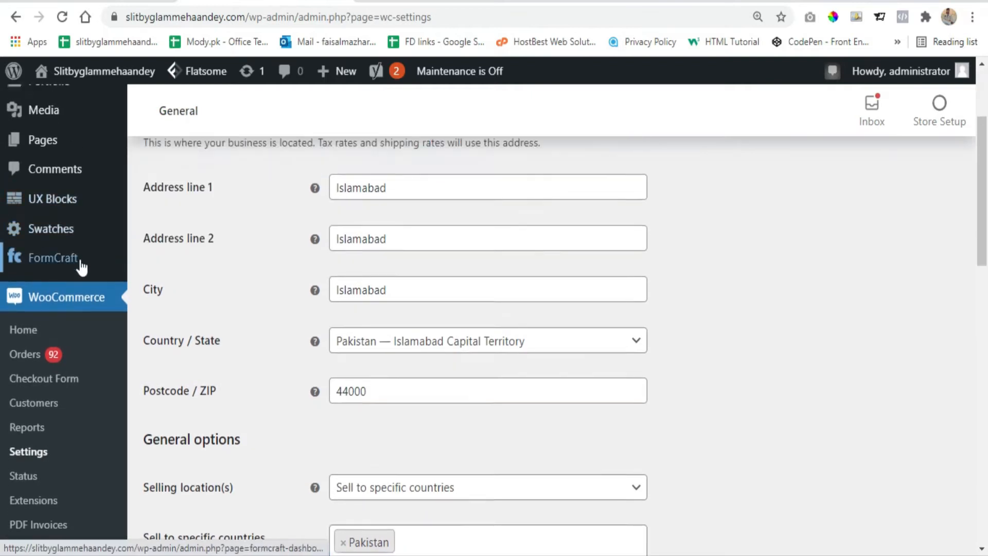
scroll(82, 265, down, 3)
mouse_move(71, 405)
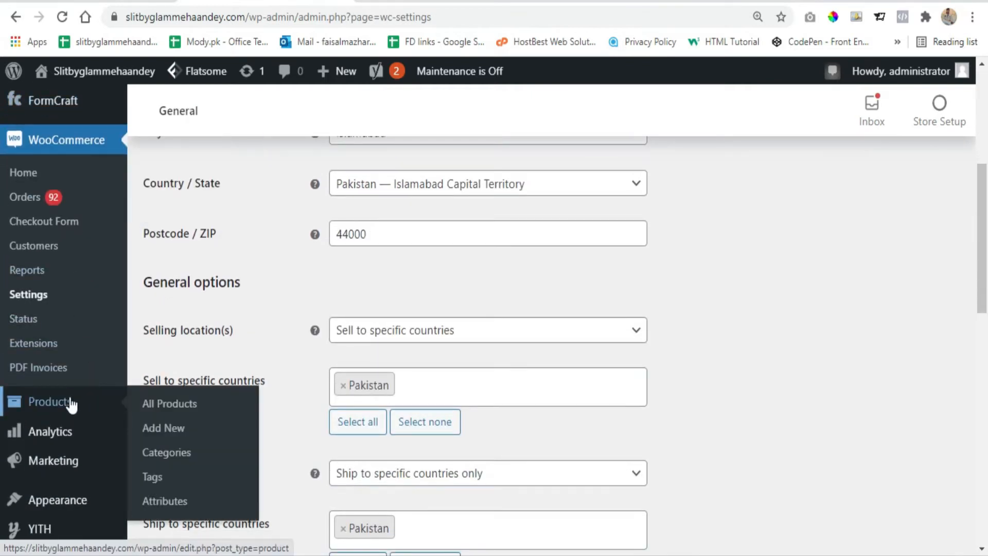
mouse_move(81, 466)
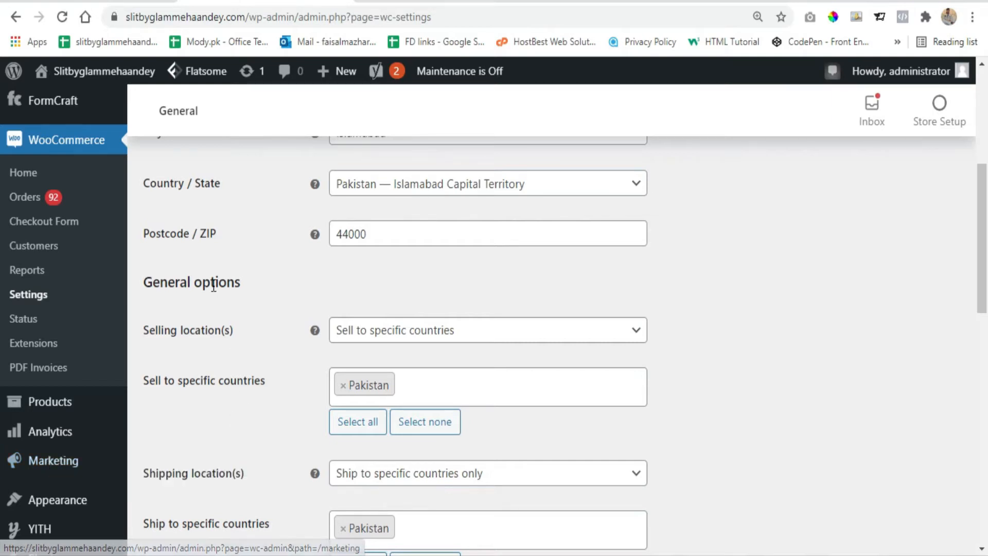
scroll(213, 286, up, 1)
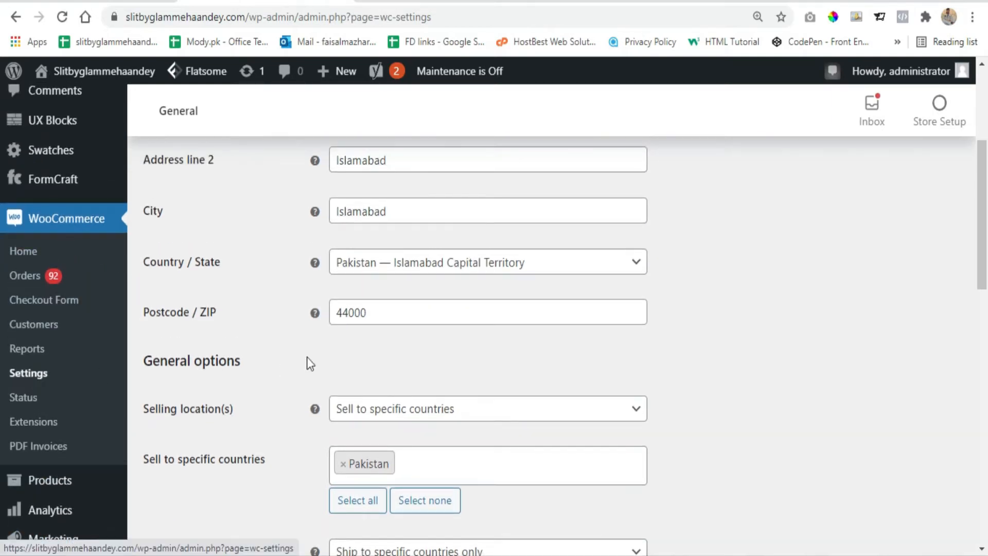
scroll(257, 309, up, 4)
scroll(256, 189, down, 7)
scroll(259, 216, down, 5)
scroll(298, 288, up, 6)
scroll(304, 314, down, 6)
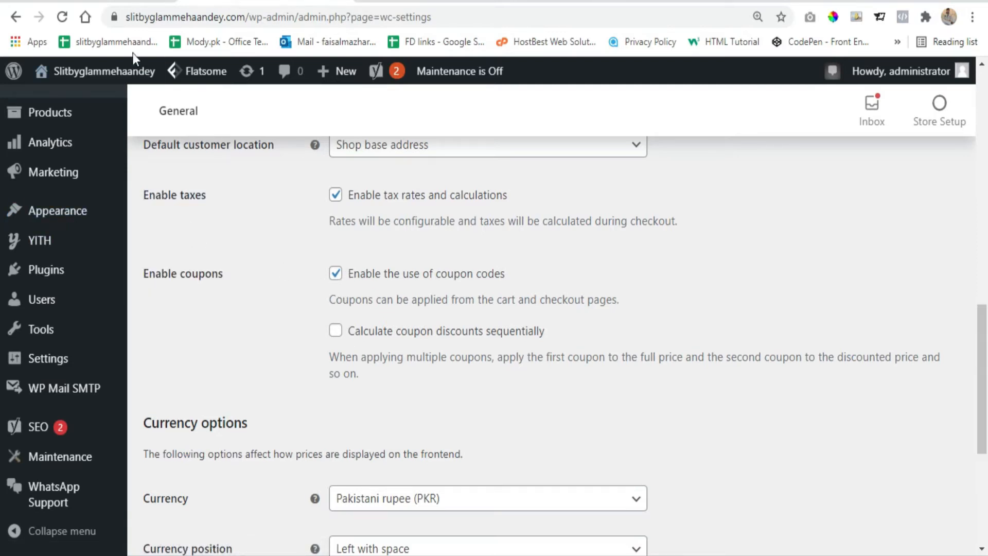
Step: Reload the store admin page, go to the marketing coupons list and start adding a new coupon
click(62, 18)
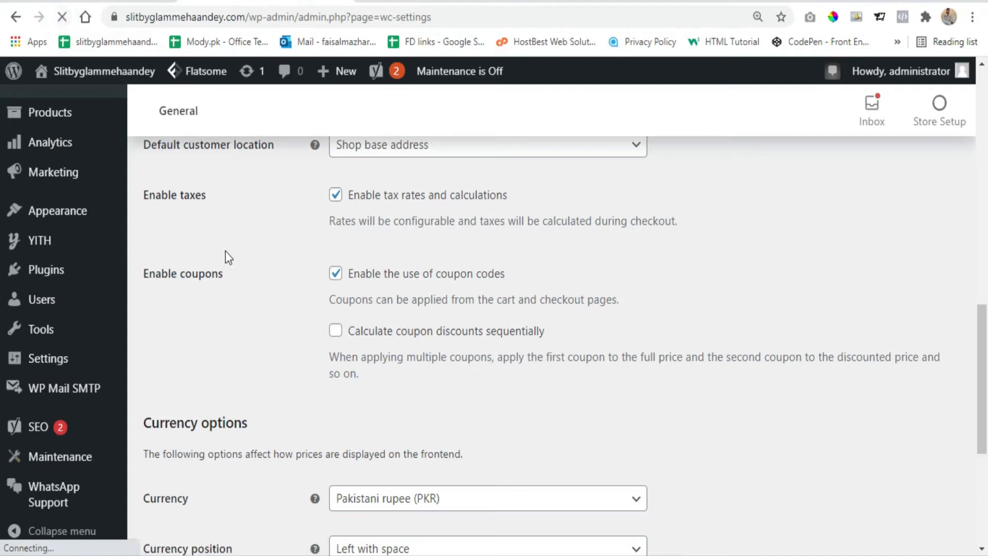
mouse_move(58, 271)
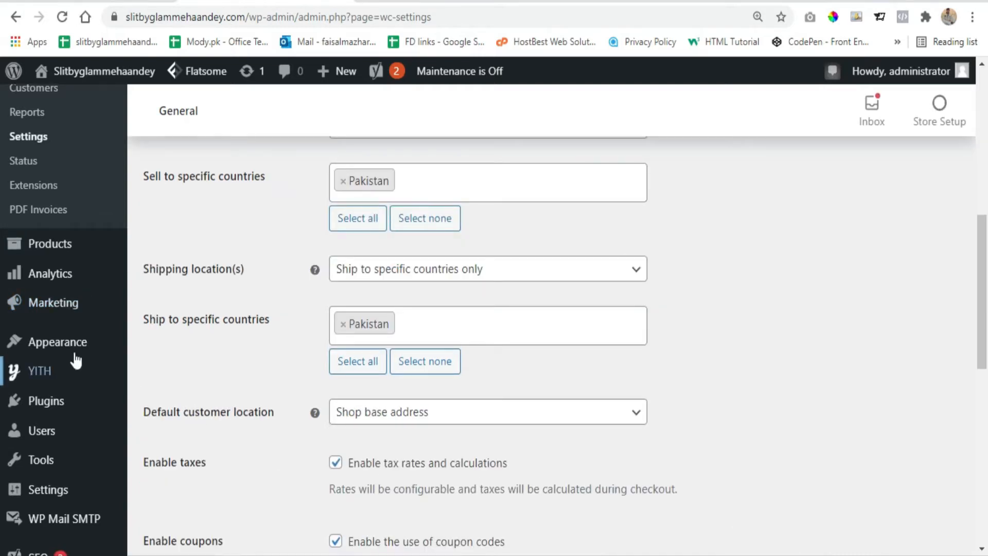
mouse_move(74, 311)
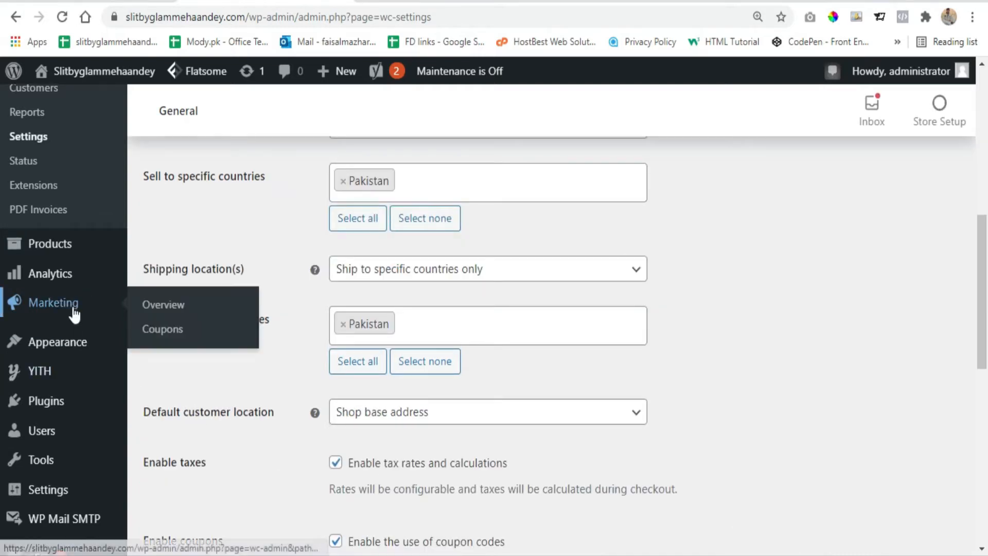
click(178, 340)
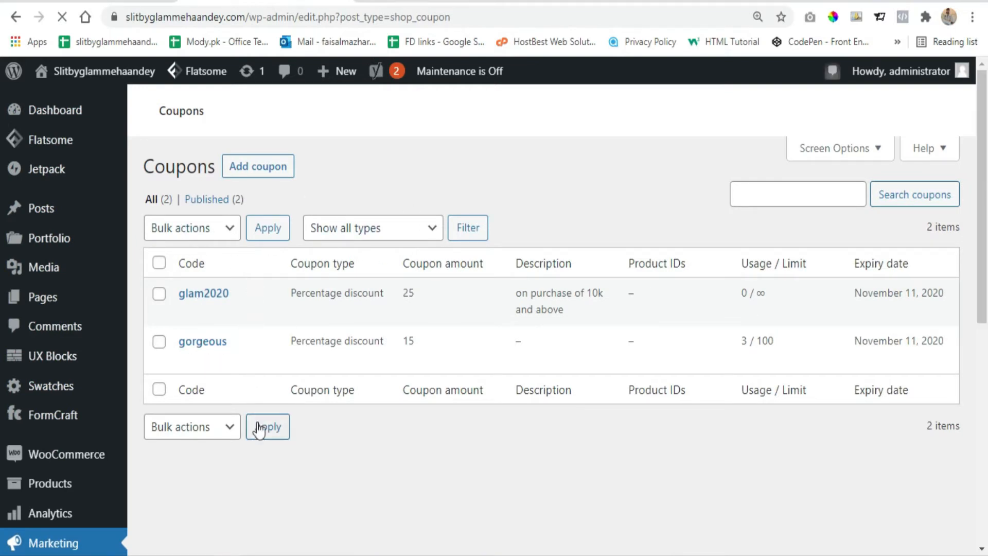
click(268, 174)
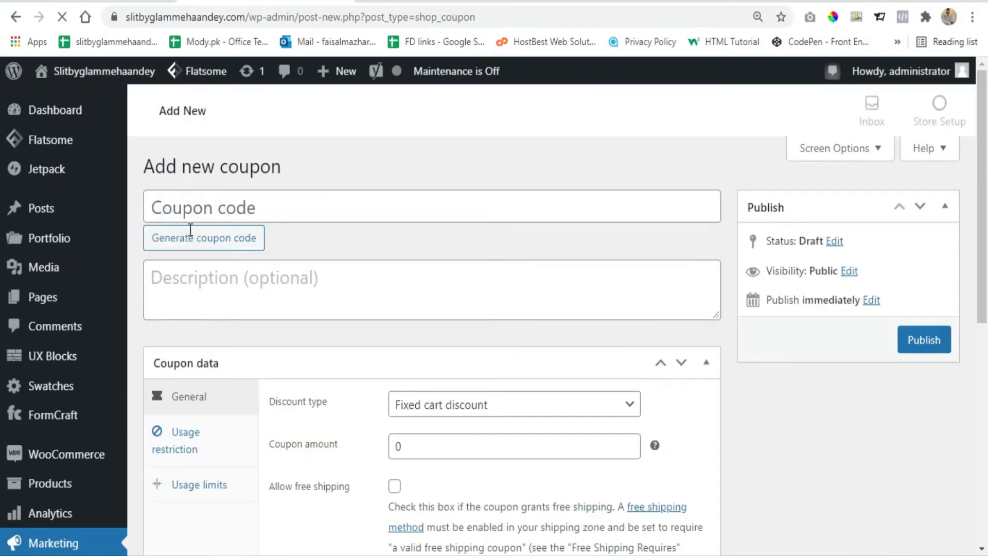
Step: Enter 50%Discount as the new coupon's code and copy it
click(186, 205)
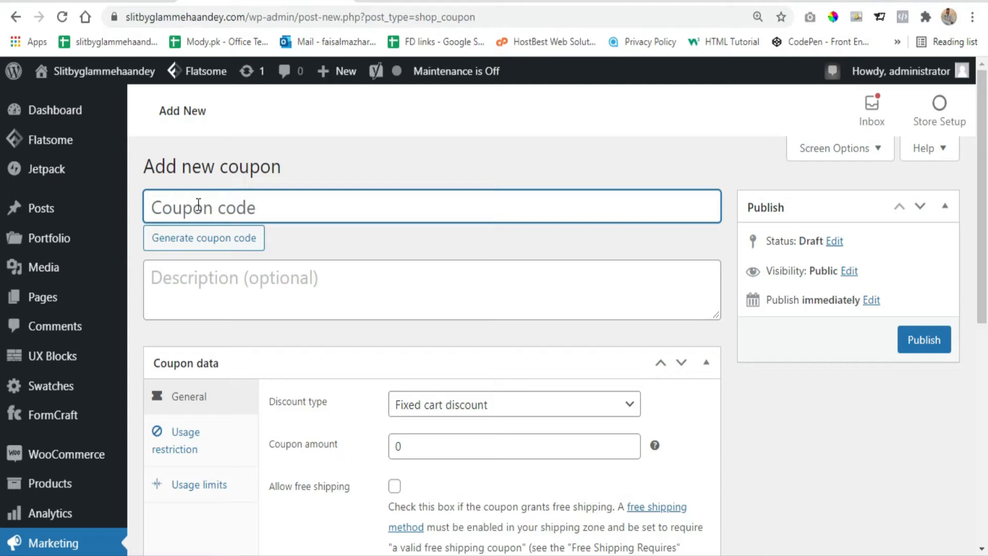
text(50)
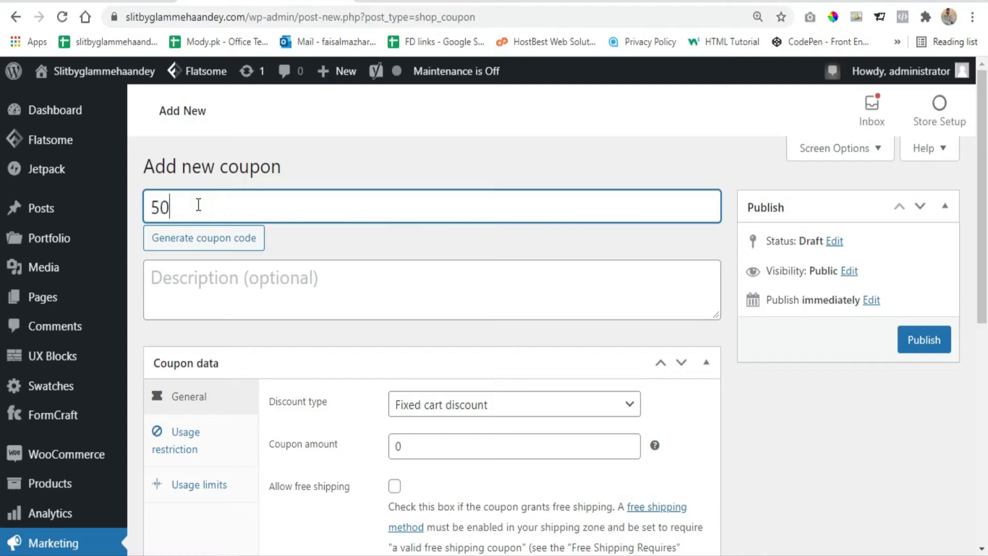
text(%Discount)
key(ctrl+a)
key(ctrl+c)
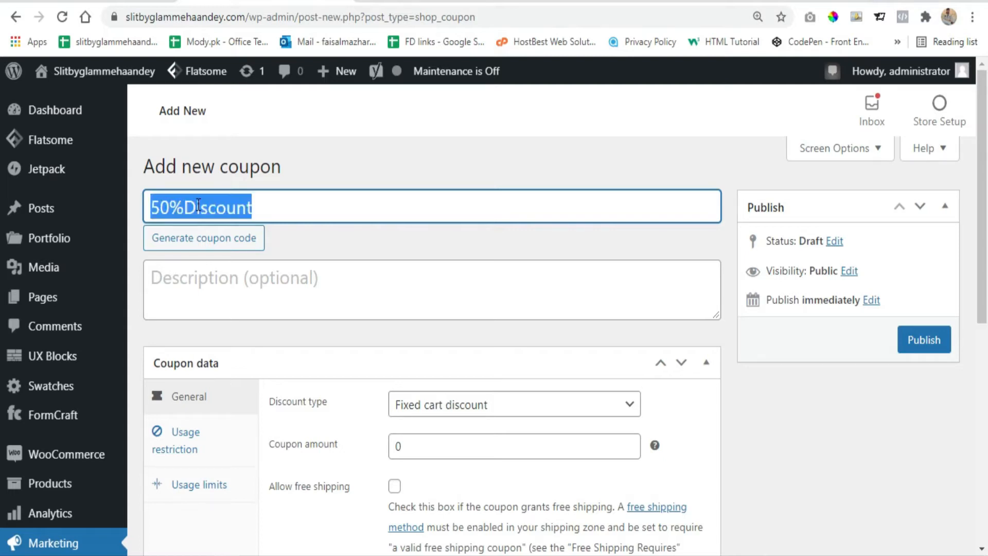
Step: Try an automatically generated coupon code, and replace it with the copied code 50%Discount
click(298, 233)
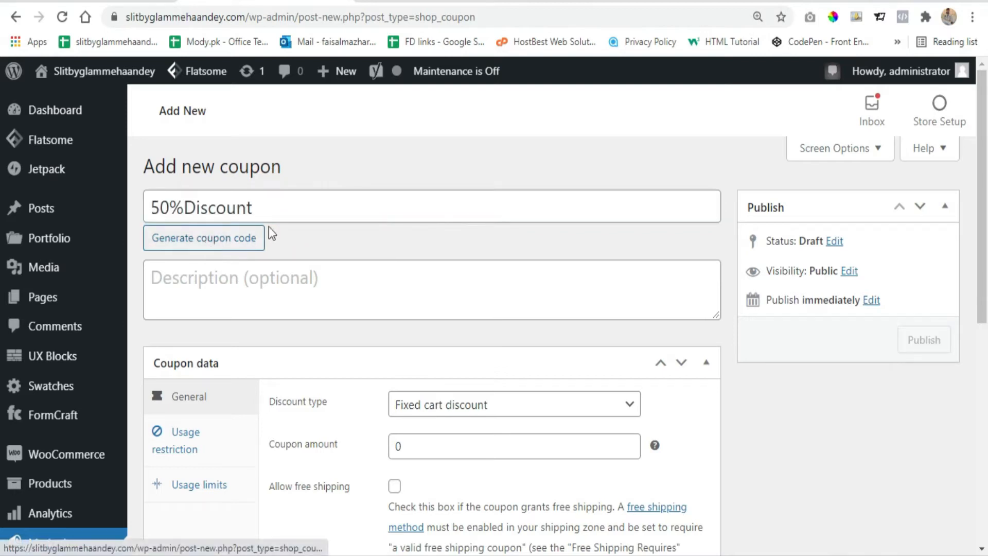
click(219, 240)
click(258, 207)
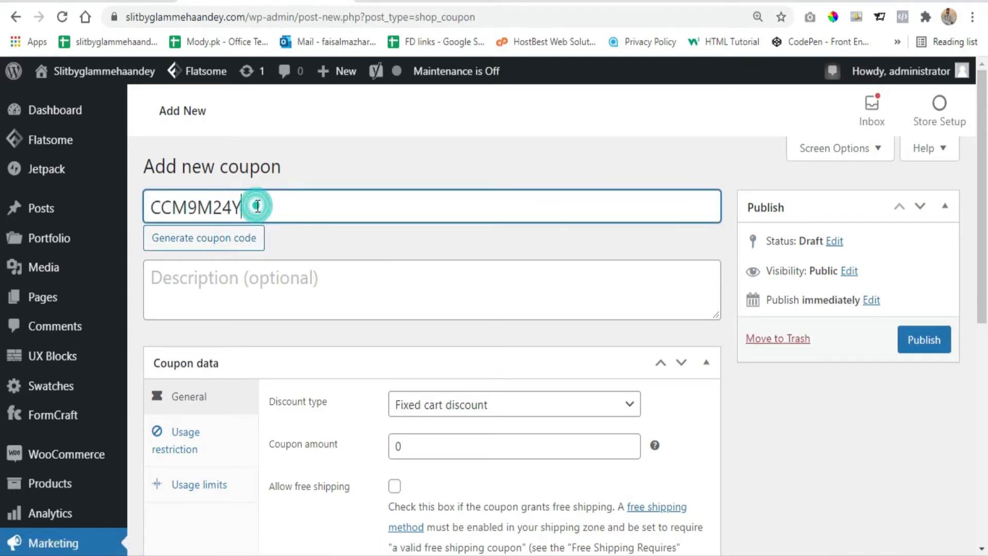
key(ctrl+a)
key(ctrl+v)
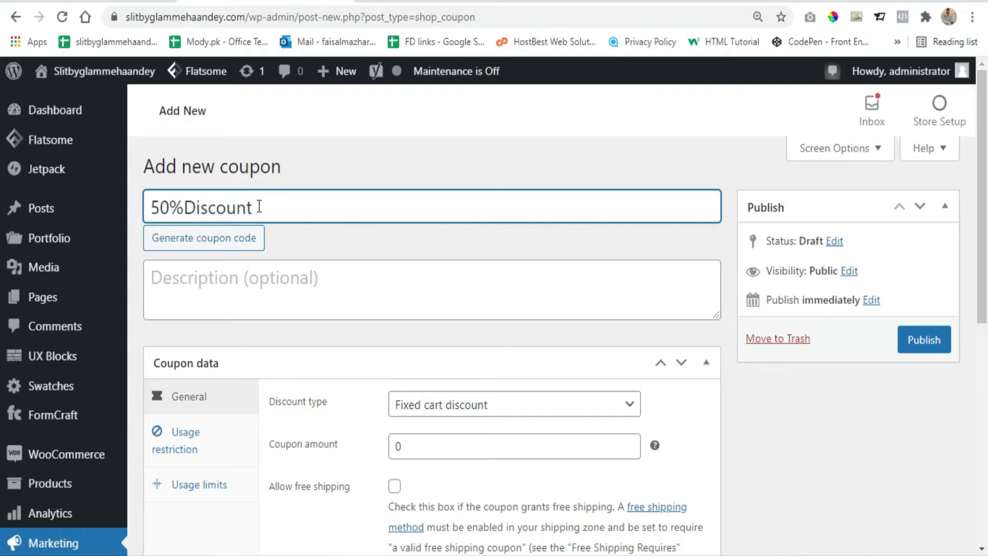
Step: Set the coupon's discount type to Percentage discount with a coupon amount of 50
click(243, 281)
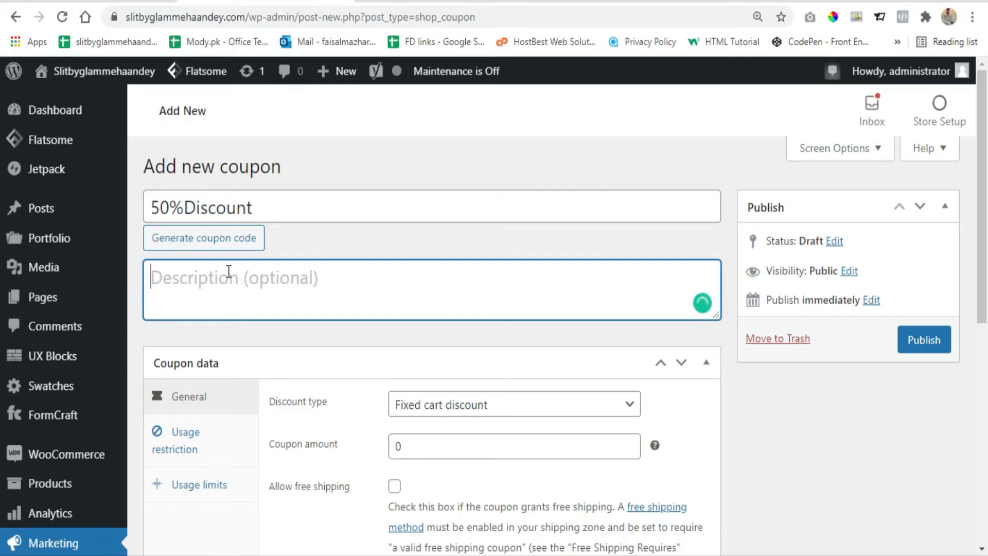
scroll(346, 240, down, 2)
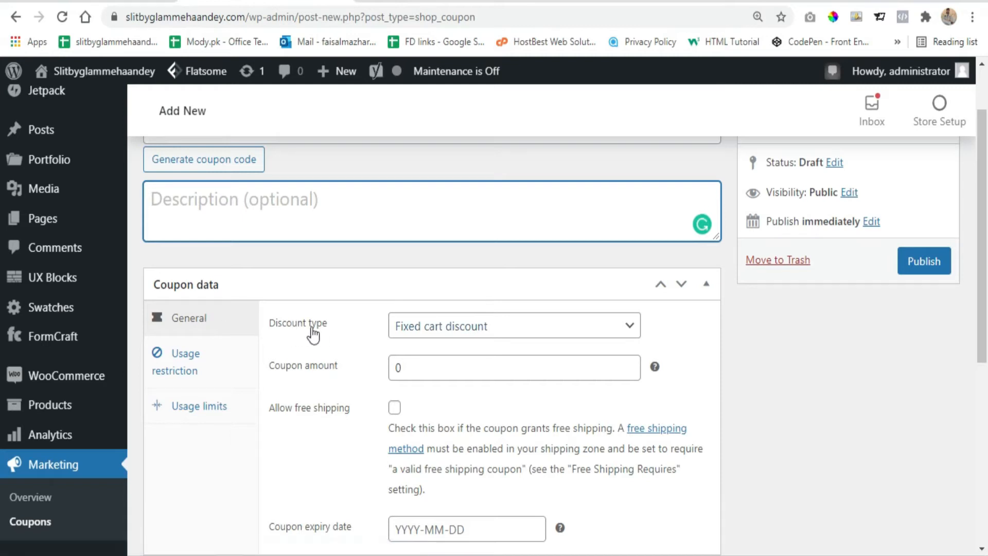
click(602, 328)
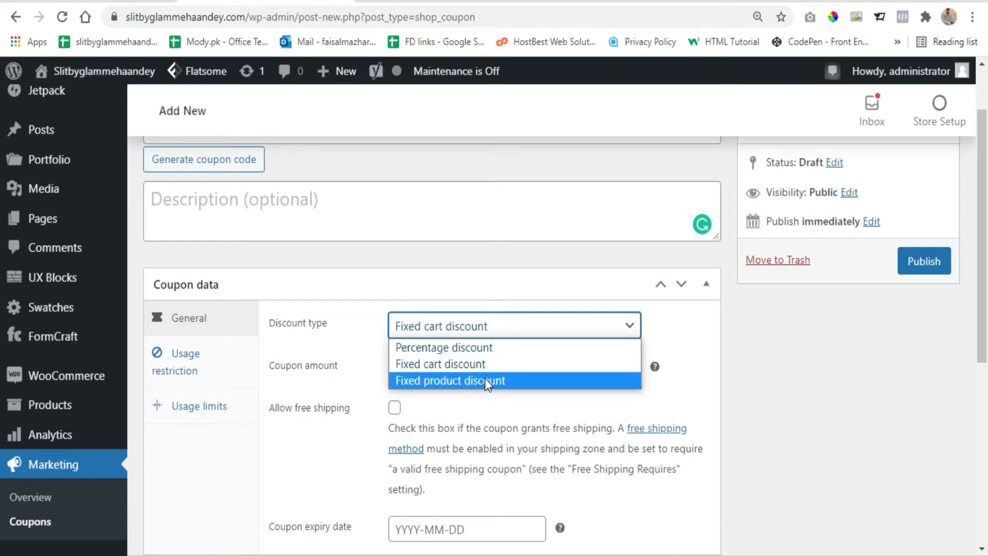
click(467, 349)
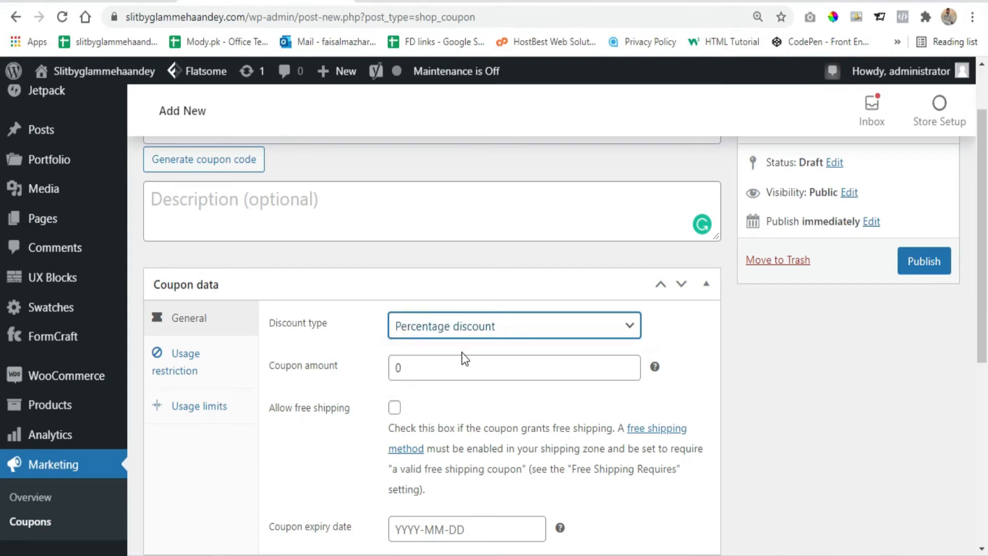
click(423, 374)
double_click(423, 374)
text(5)
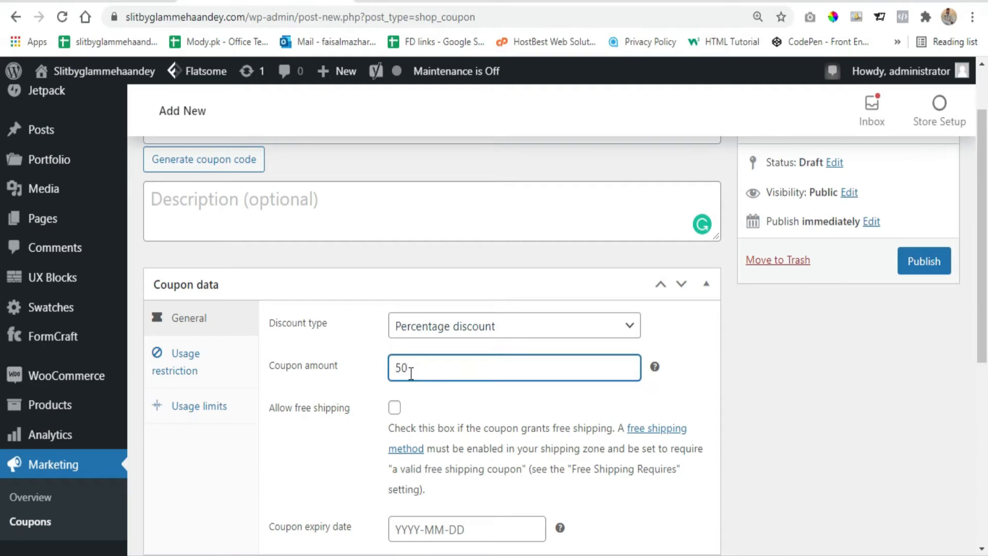
scroll(293, 447, up, 2)
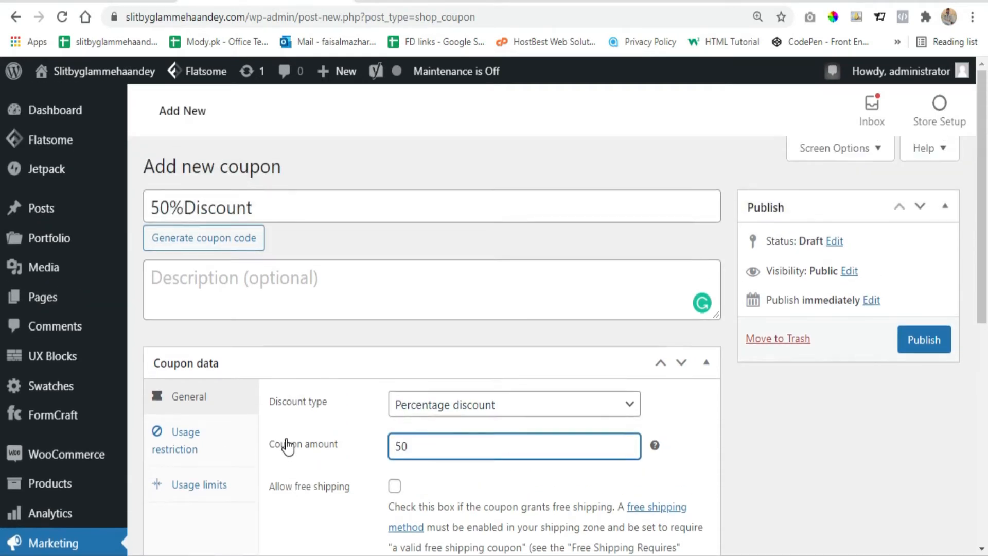
scroll(289, 432, down, 3)
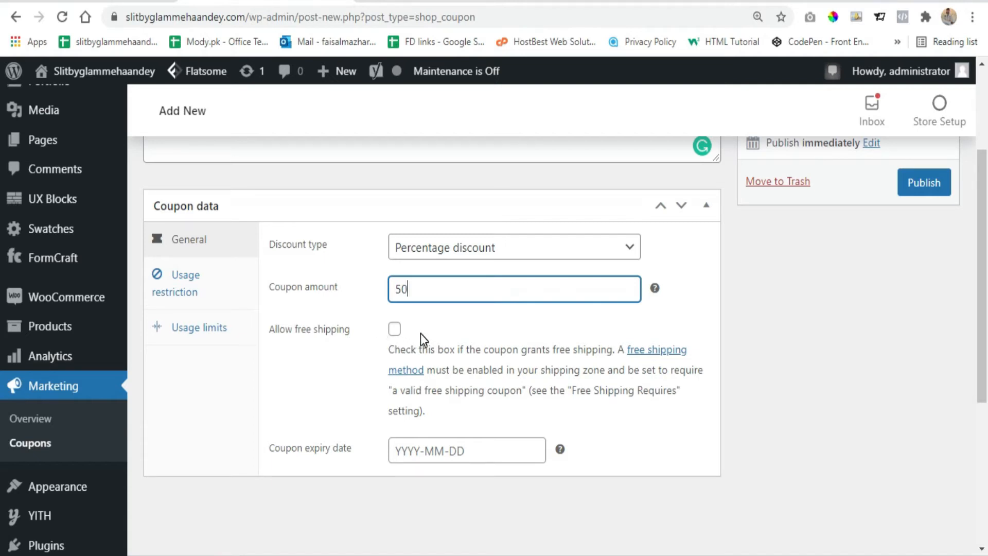
drag(428, 286, 400, 283)
Step: Set the coupon expiry date to 2021-05-15
click(394, 329)
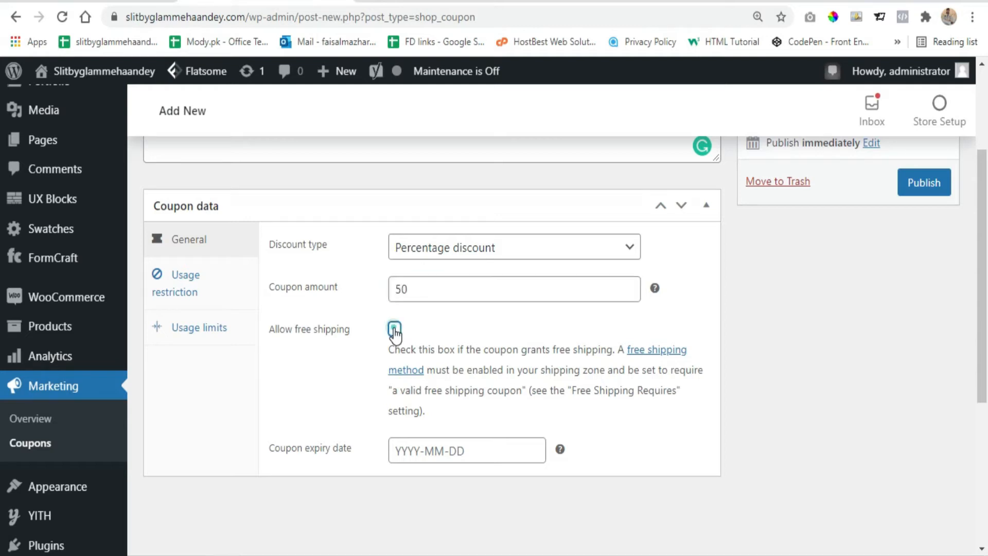
click(395, 330)
click(434, 454)
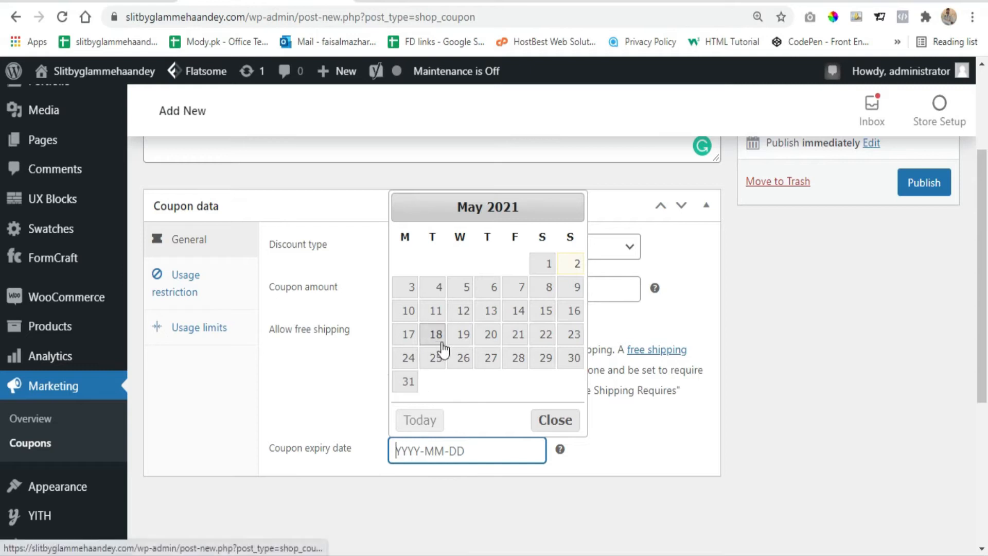
click(574, 265)
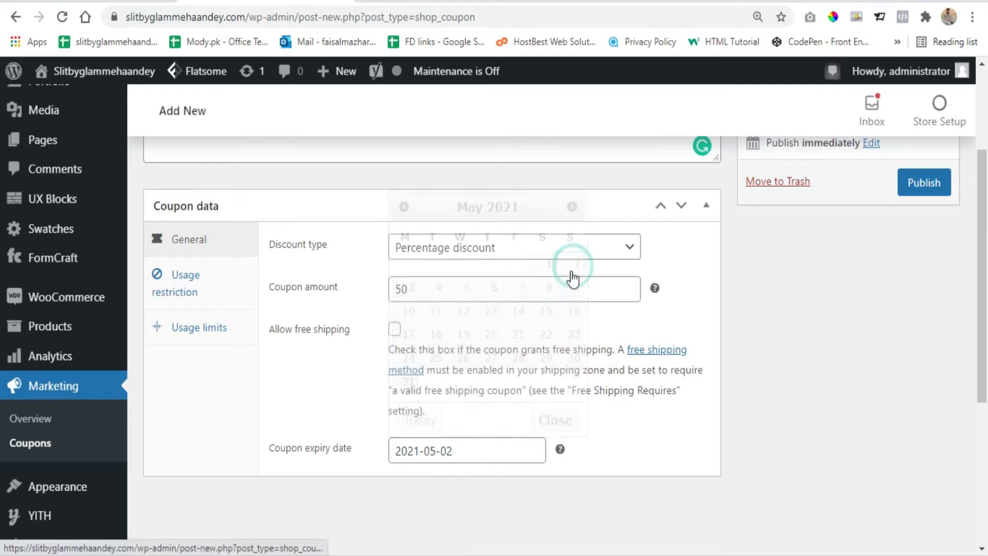
click(456, 451)
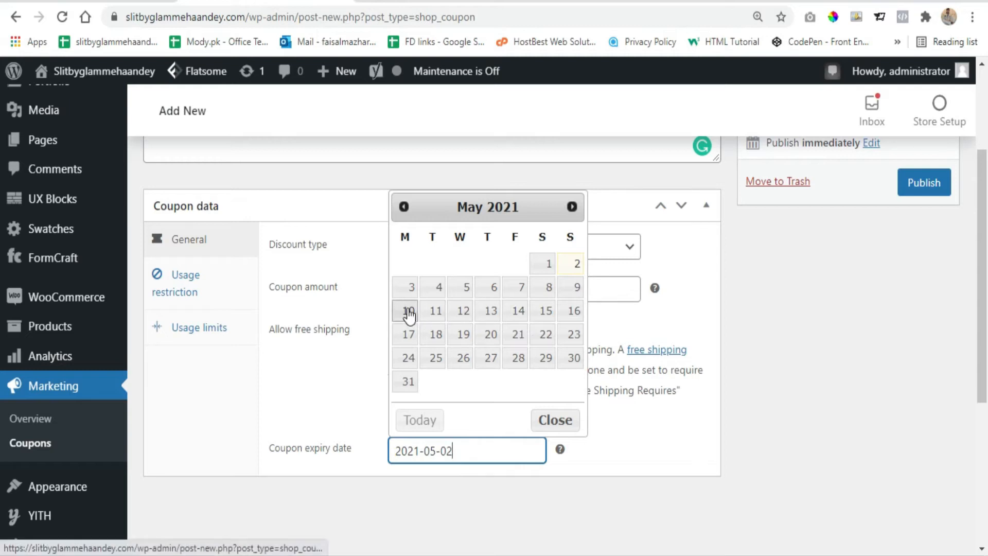
click(546, 312)
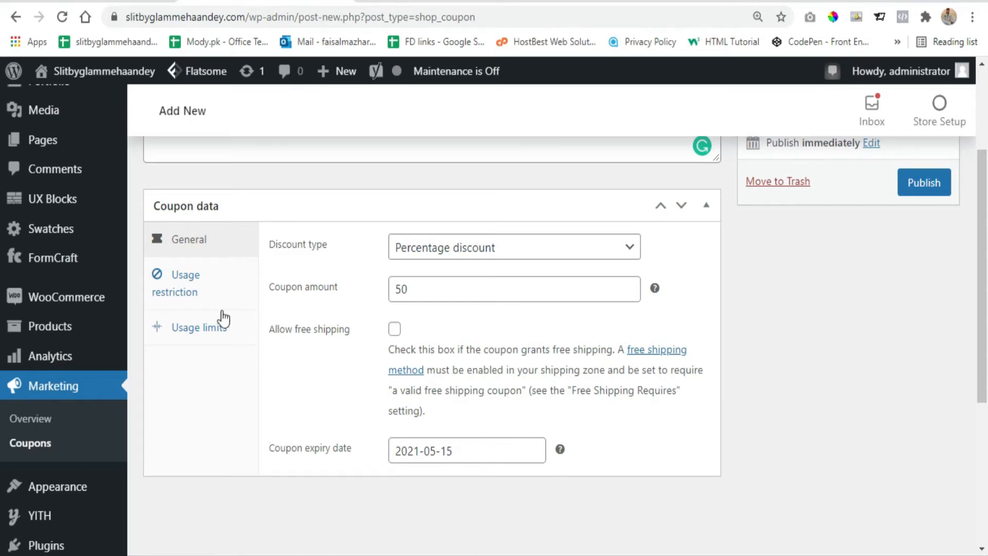
Step: In the coupon's usage restrictions, set the minimum spend to 3000 and the maximum spend to 10000
click(190, 289)
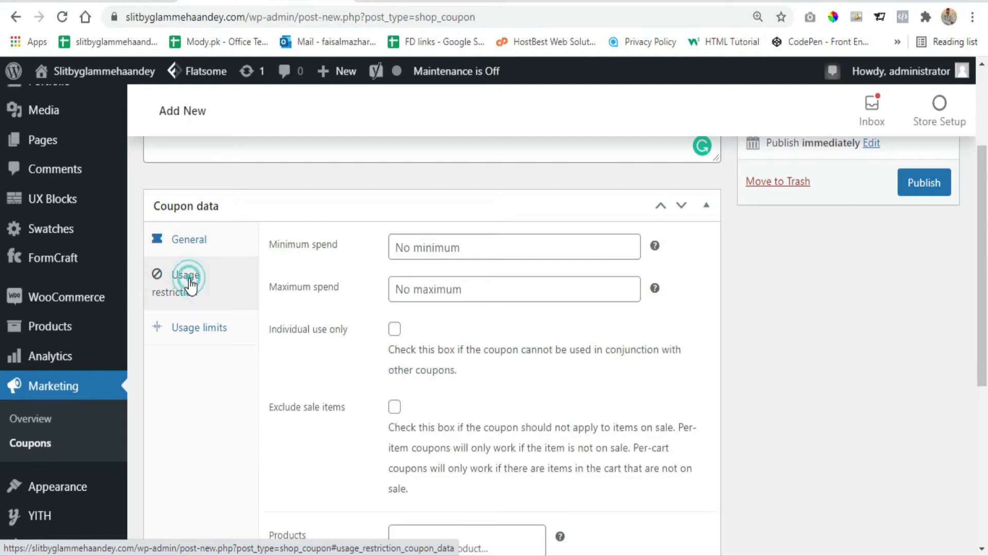
drag(347, 252, 272, 252)
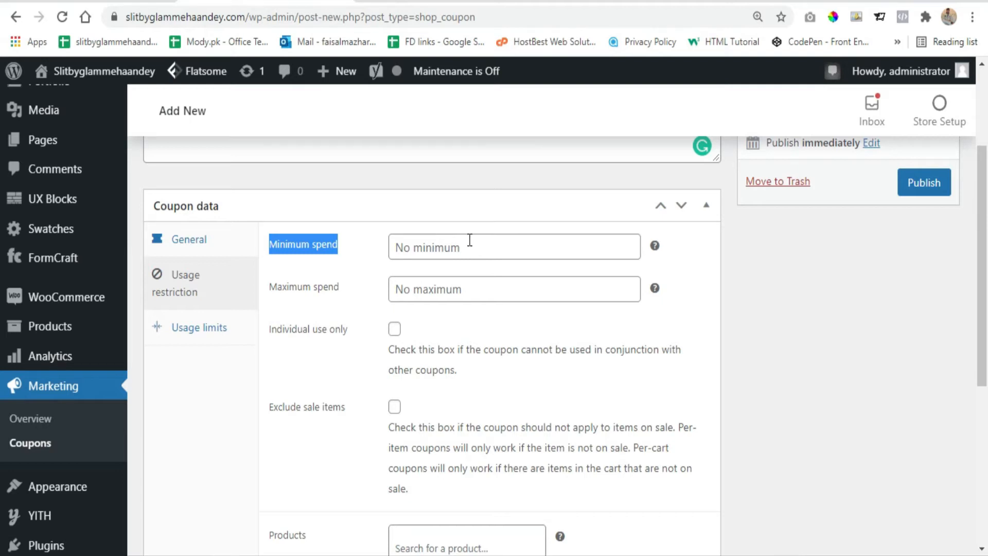
click(455, 245)
text(3000)
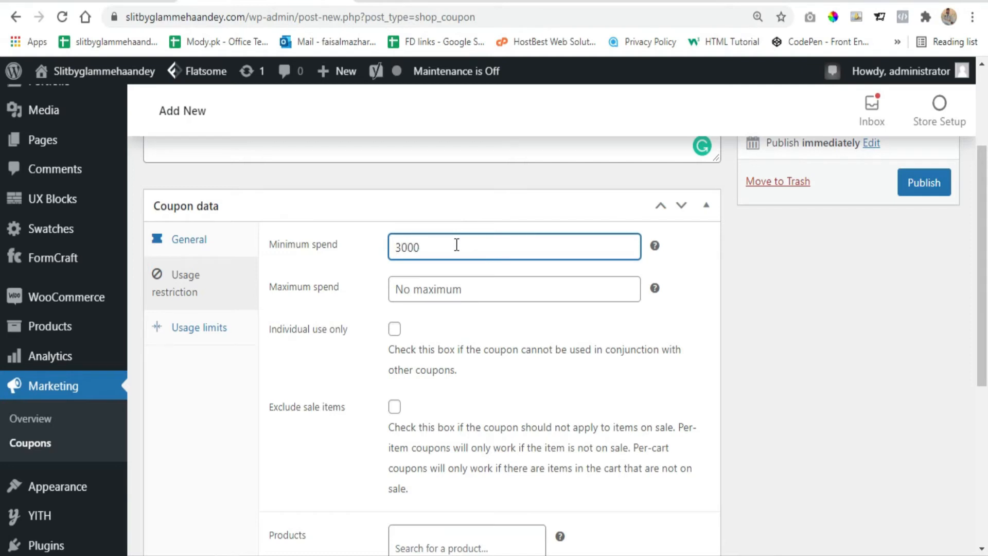
click(467, 290)
text(10000)
click(755, 328)
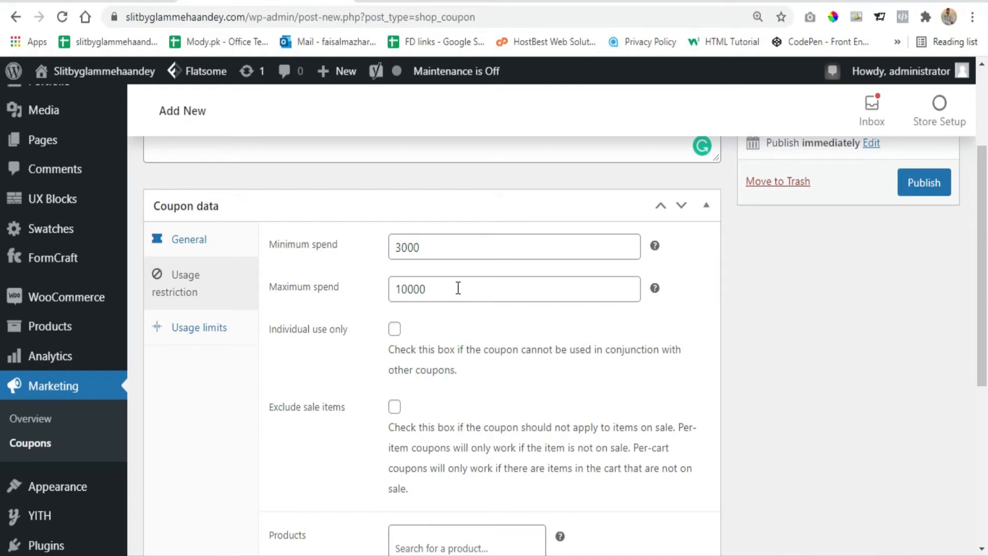
Step: In the coupon's usage restrictions, enable Individual use only and Exclude sale items
drag(430, 281, 390, 286)
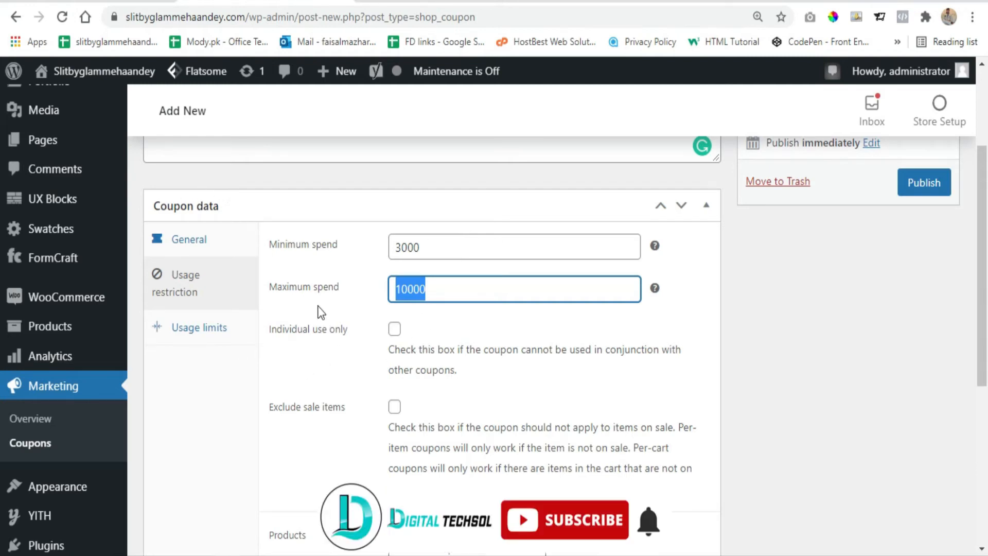
click(394, 328)
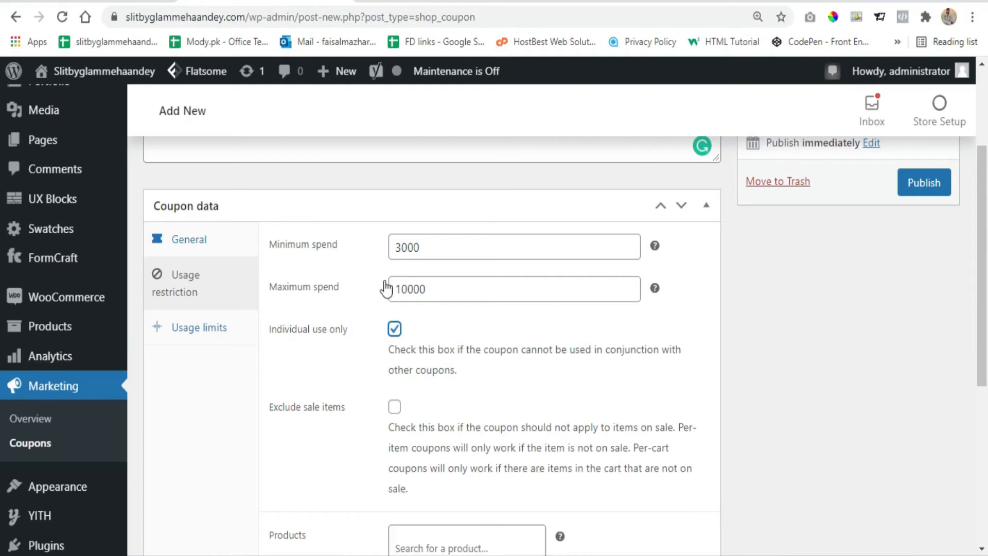
scroll(353, 247, down, 1)
scroll(324, 368, up, 1)
scroll(324, 369, down, 1)
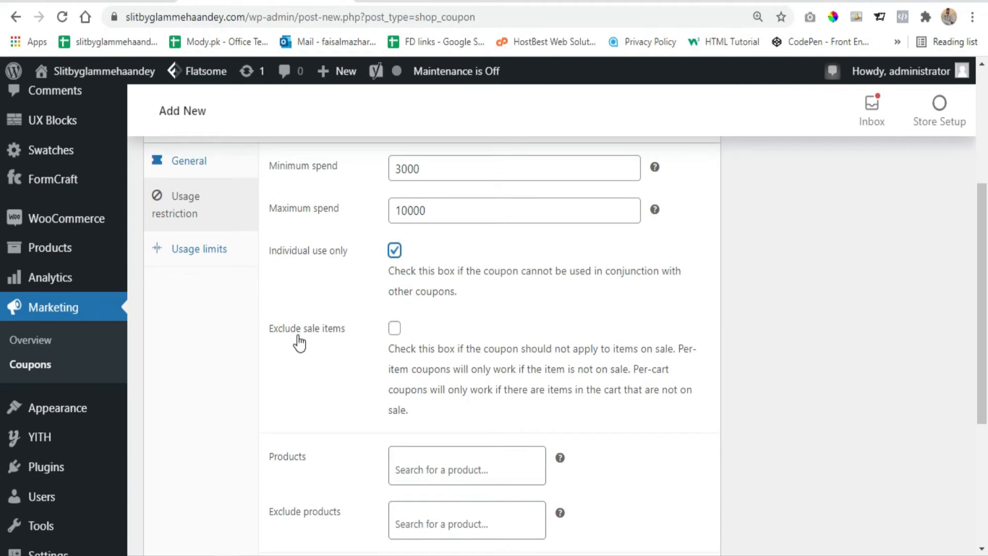
click(397, 329)
Step: Examine the coupon's product and category restriction fields, including the lists of categories that can be allowed or excluded
scroll(556, 301, down, 3)
scroll(733, 303, down, 2)
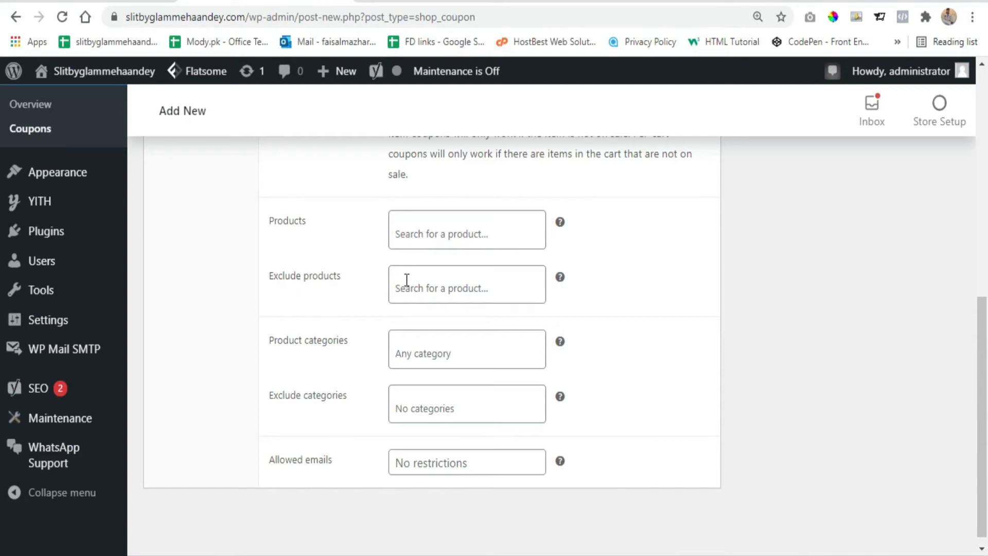
click(445, 284)
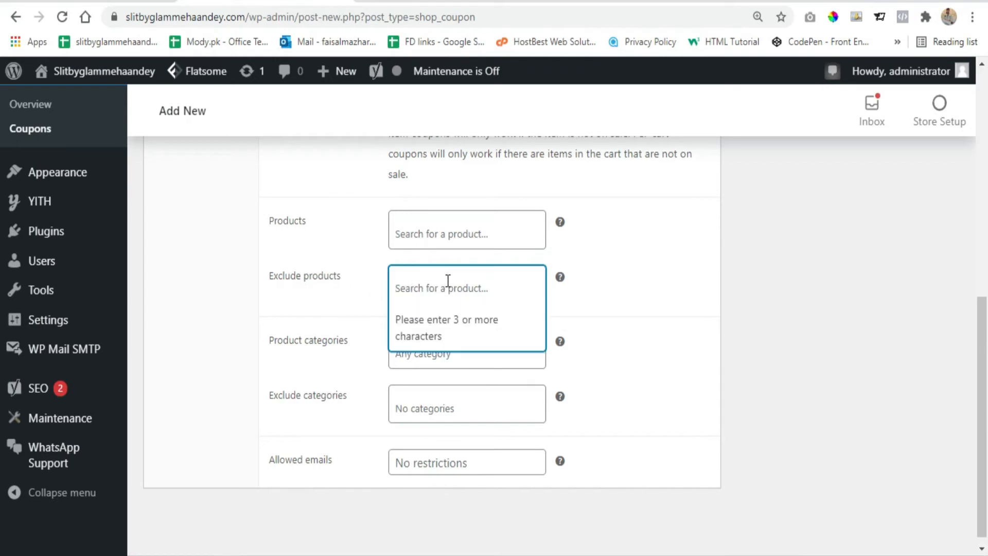
click(660, 282)
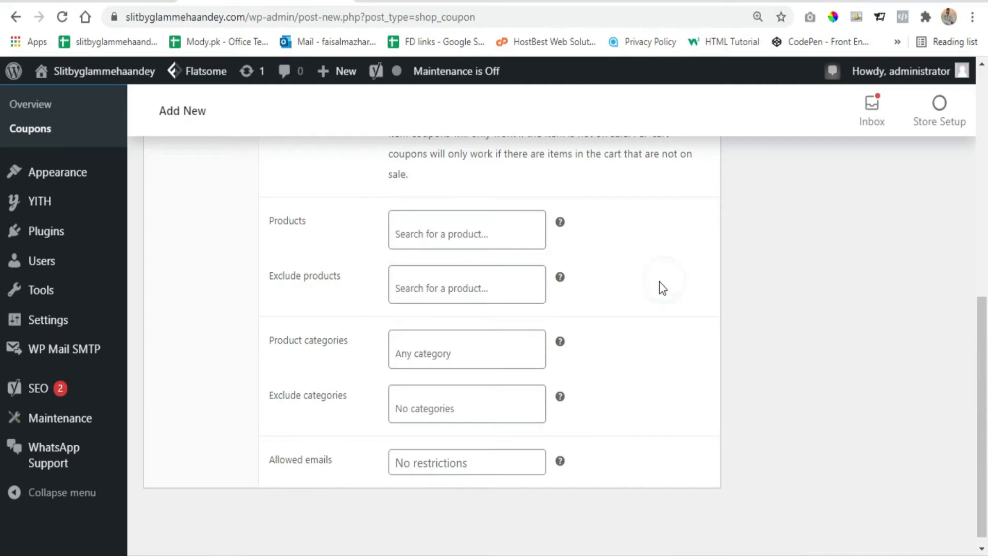
scroll(459, 267, down, 1)
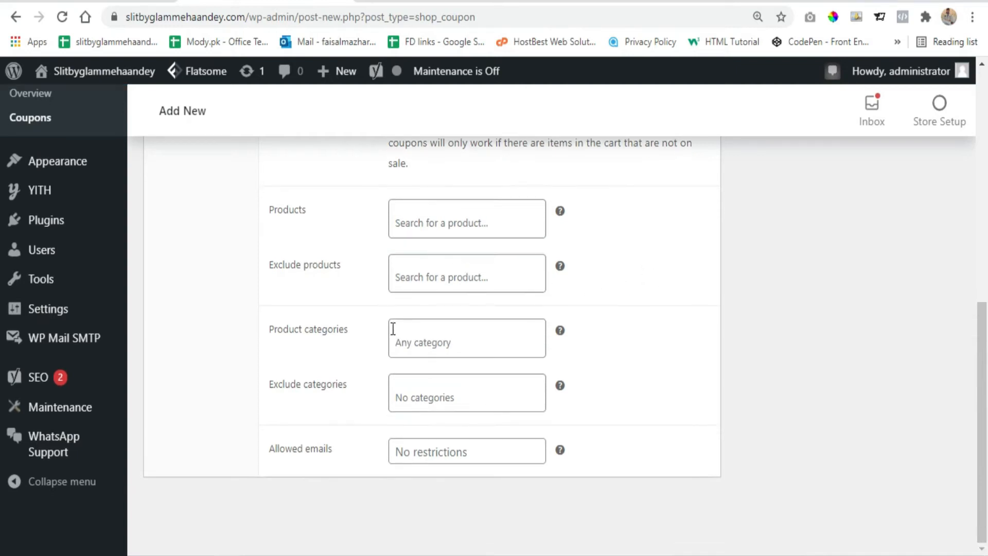
click(429, 347)
drag(540, 379, 536, 412)
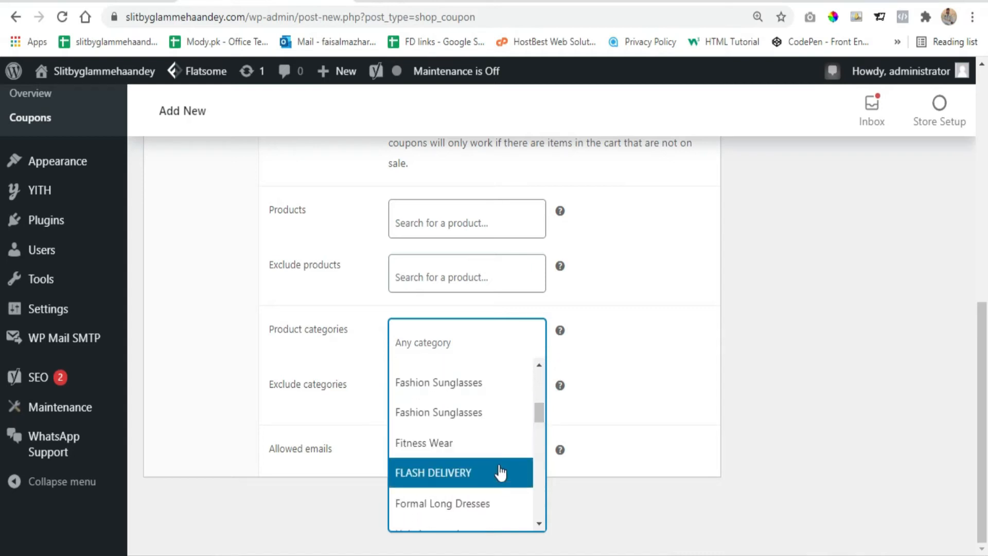
click(754, 379)
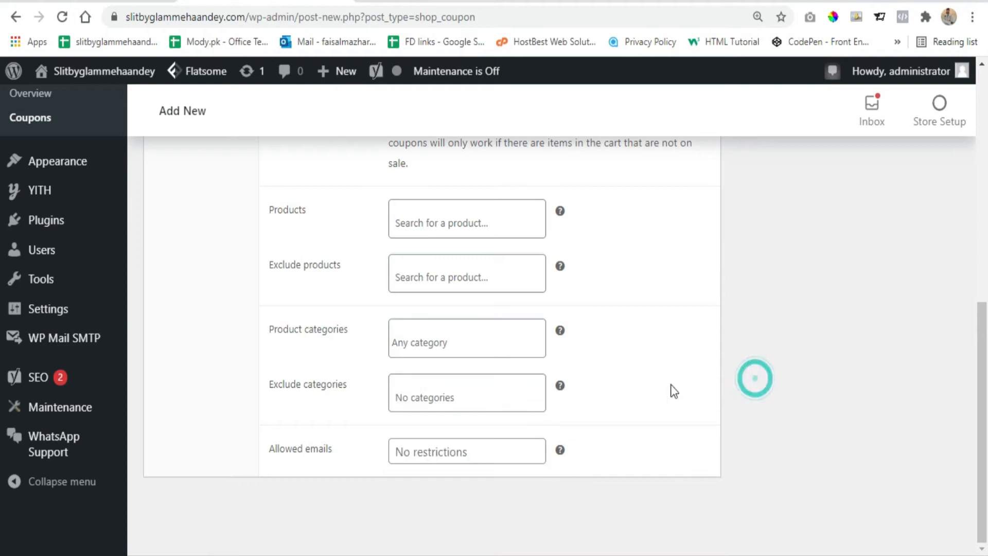
click(533, 391)
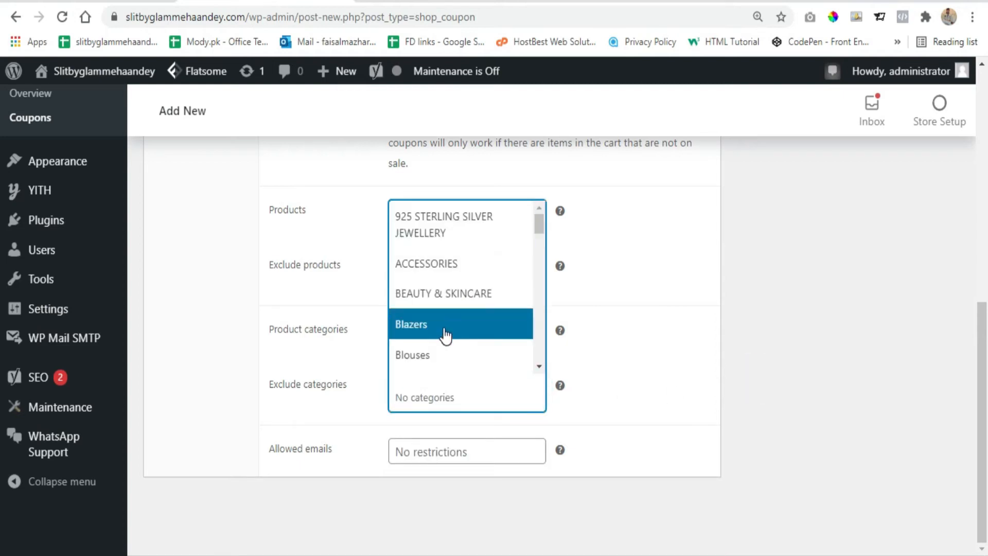
click(661, 398)
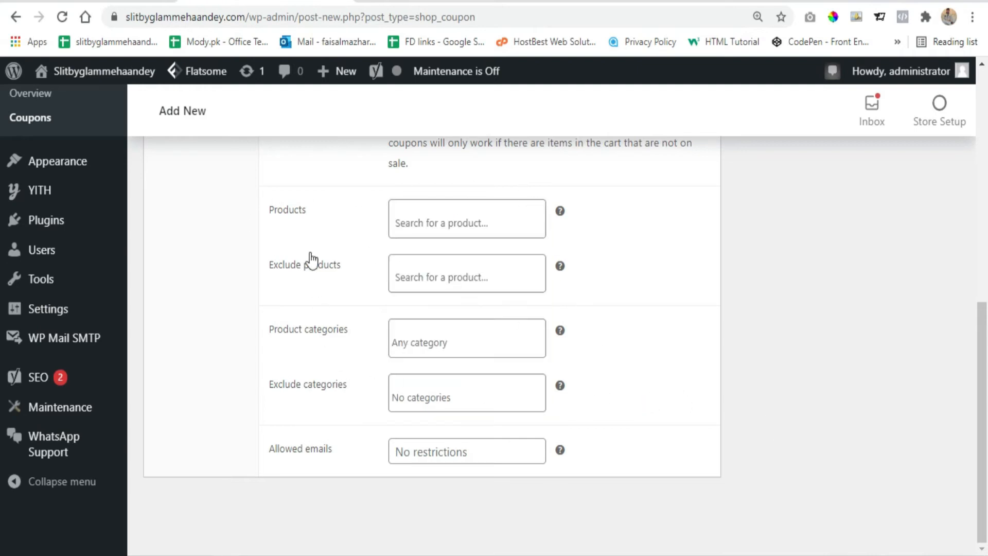
Step: Examine the Allowed emails restriction and review the coupon's other usage restriction settings
scroll(572, 208, up, 1)
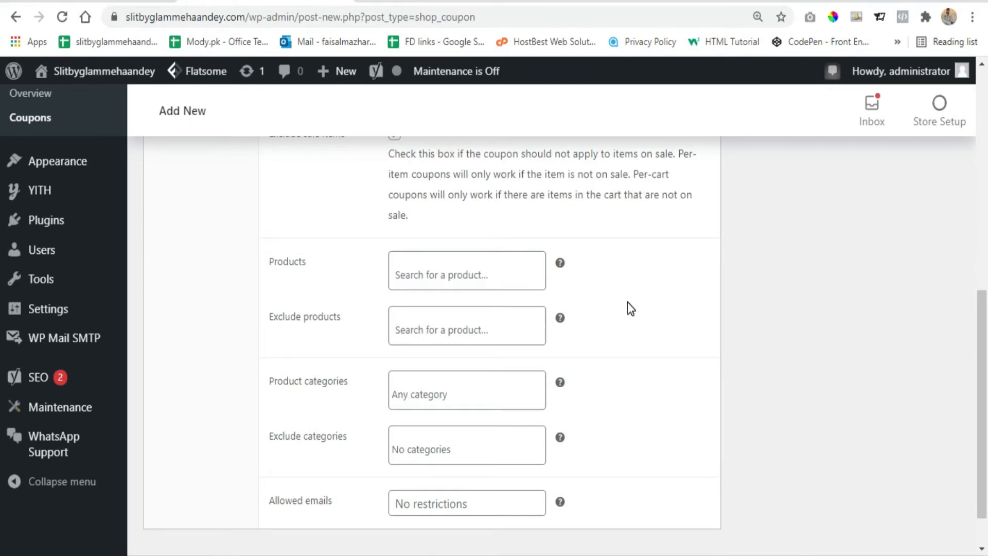
scroll(628, 302, up, 2)
scroll(630, 299, down, 3)
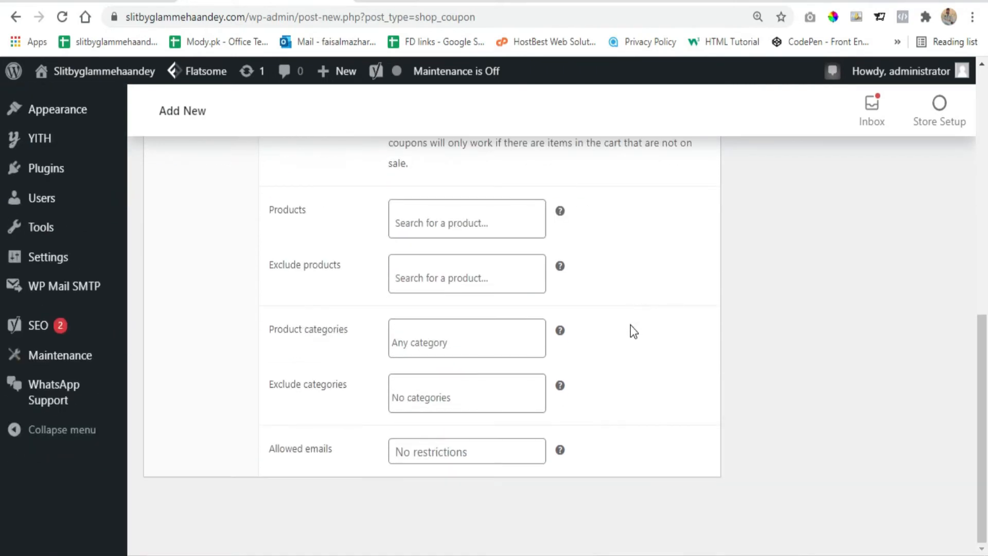
click(467, 456)
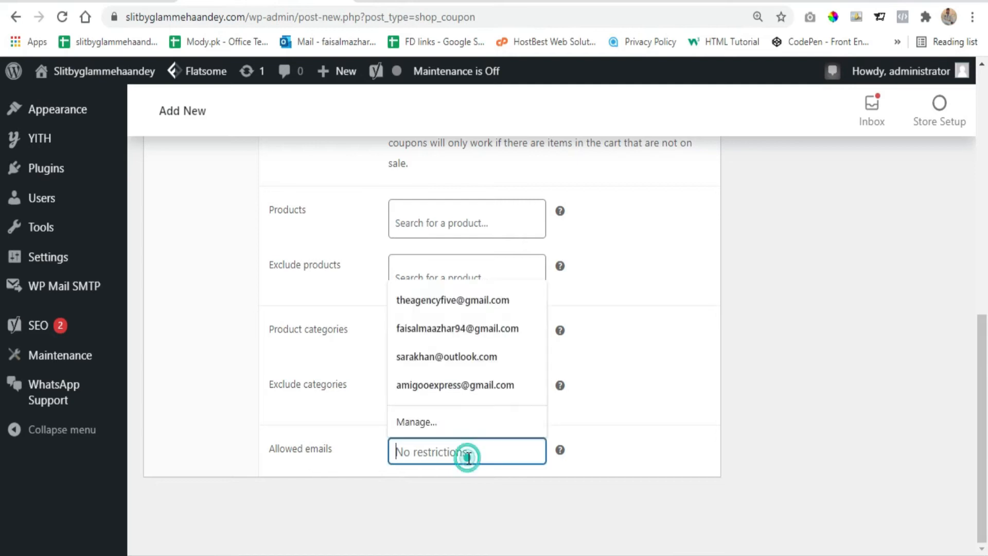
click(649, 429)
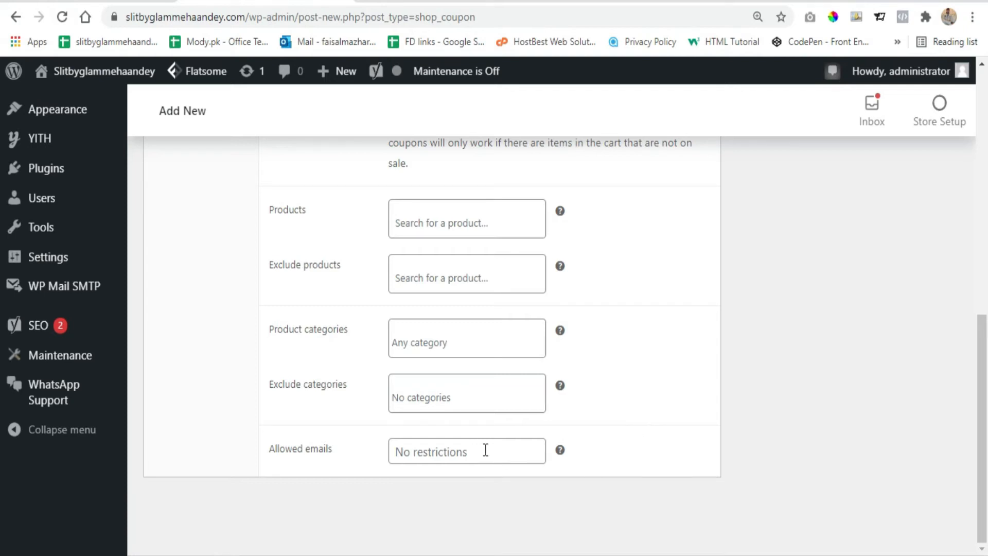
scroll(639, 399, up, 5)
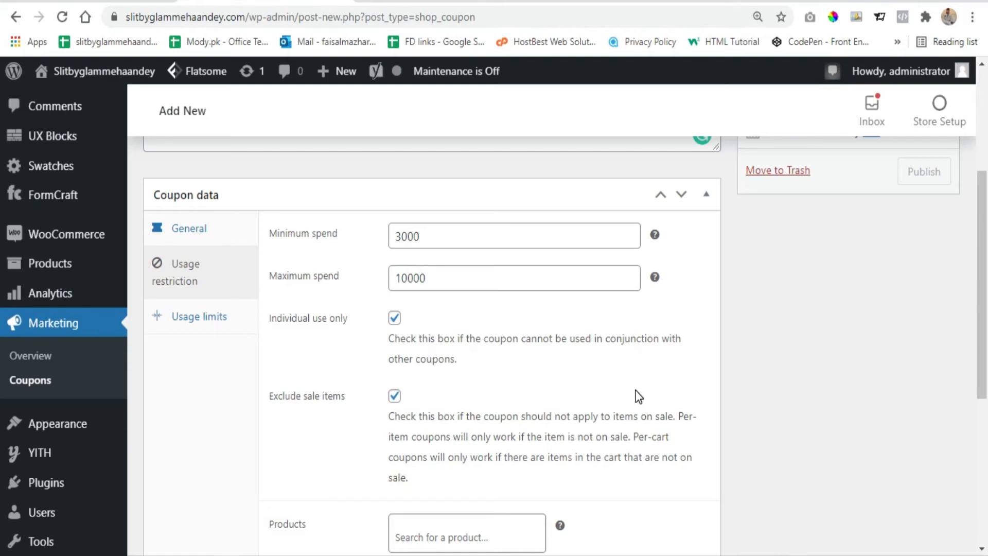
scroll(625, 381, down, 4)
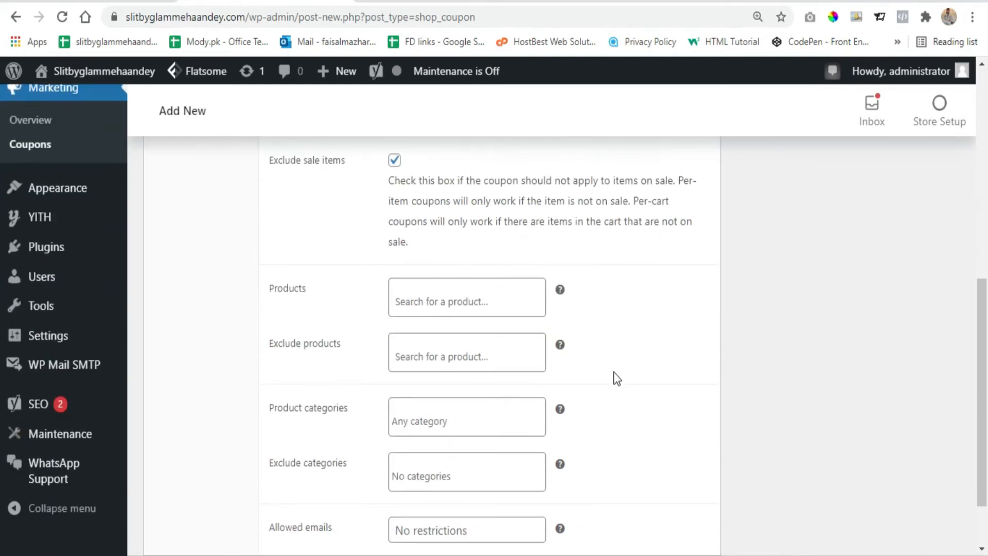
scroll(635, 368, up, 8)
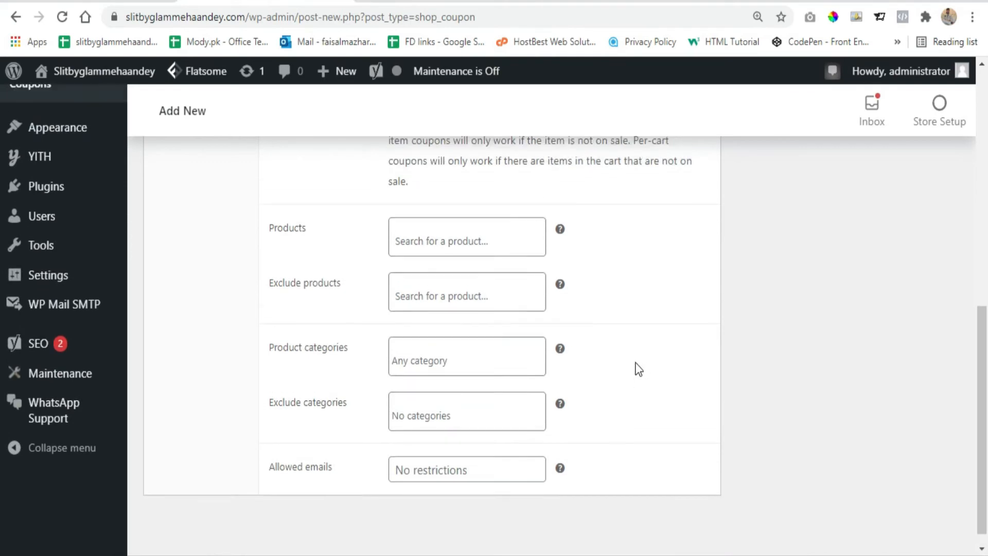
scroll(436, 419, down, 1)
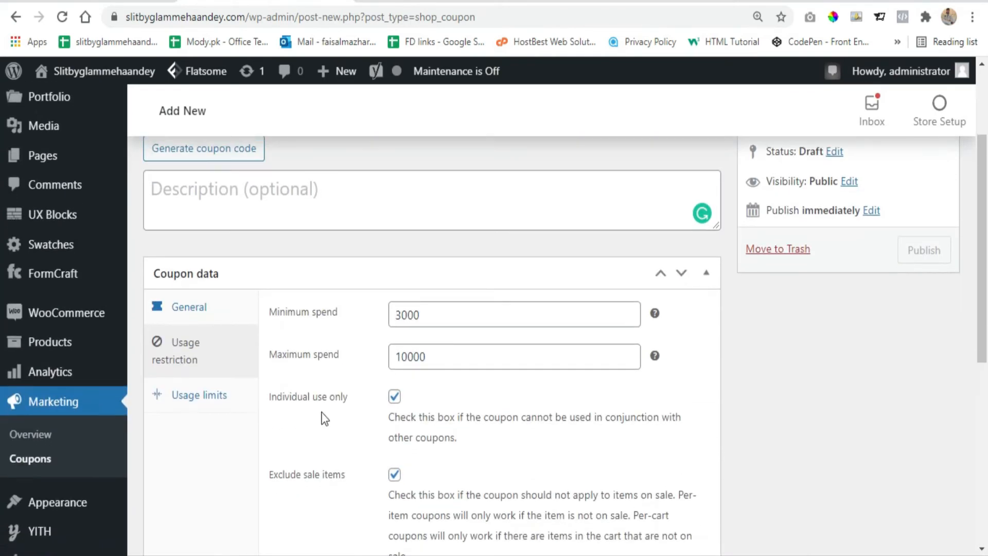
Step: In the coupon's usage limits, set the usage limit per coupon to 10
click(198, 399)
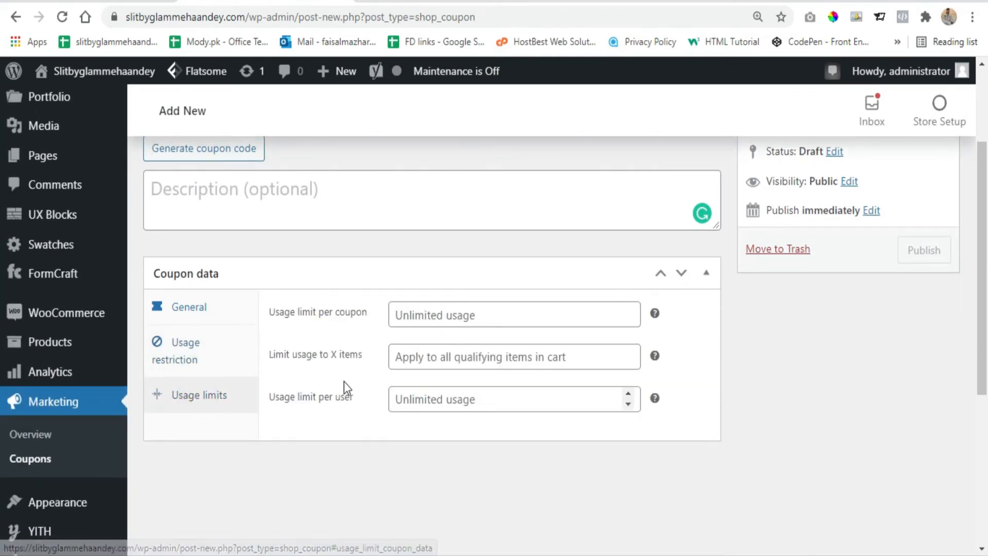
scroll(287, 327, down, 1)
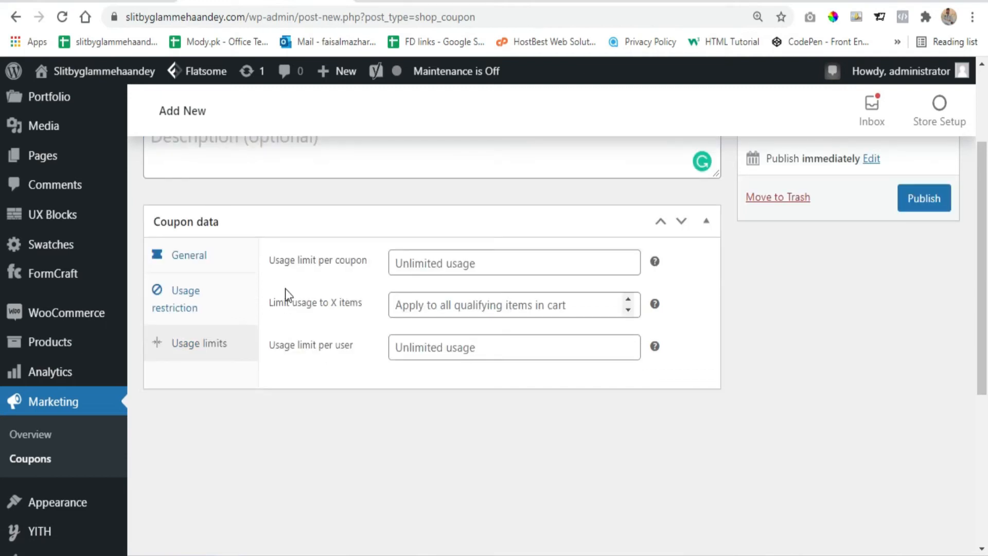
click(424, 266)
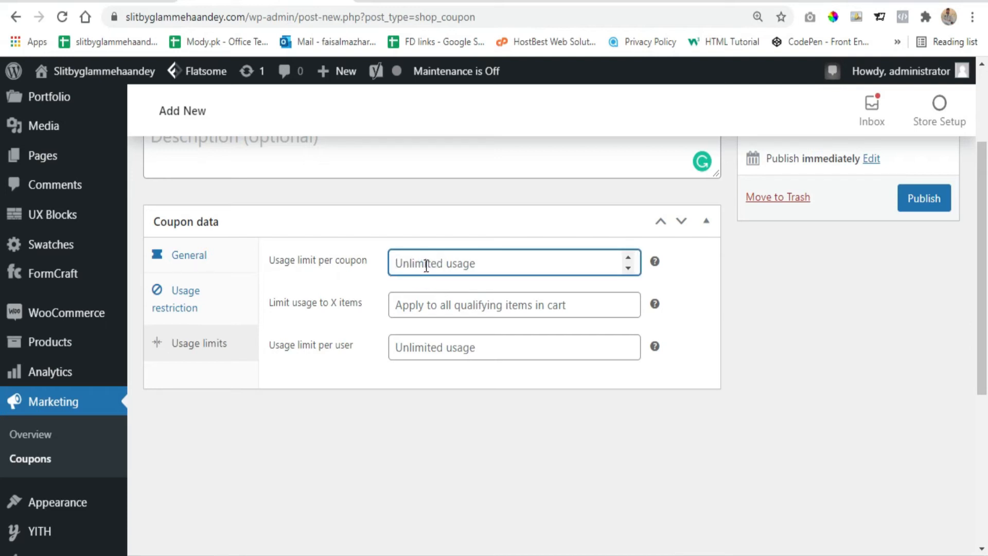
text(100)
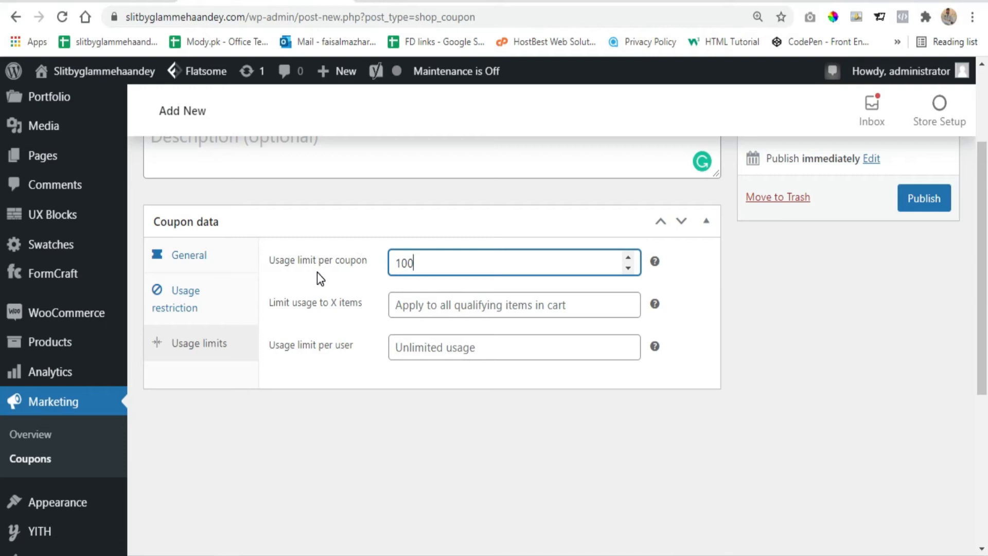
drag(414, 263, 393, 263)
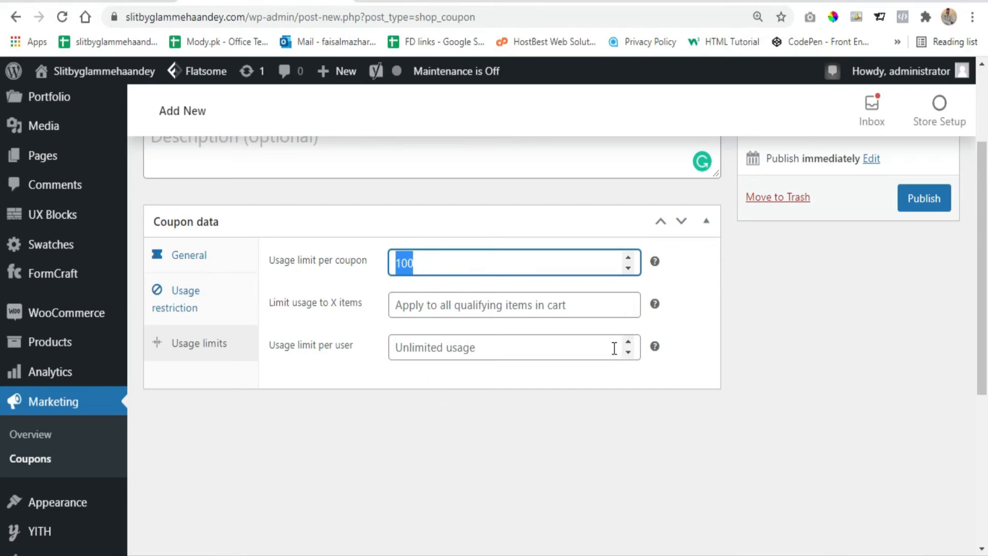
click(426, 260)
drag(427, 259, 391, 256)
click(424, 263)
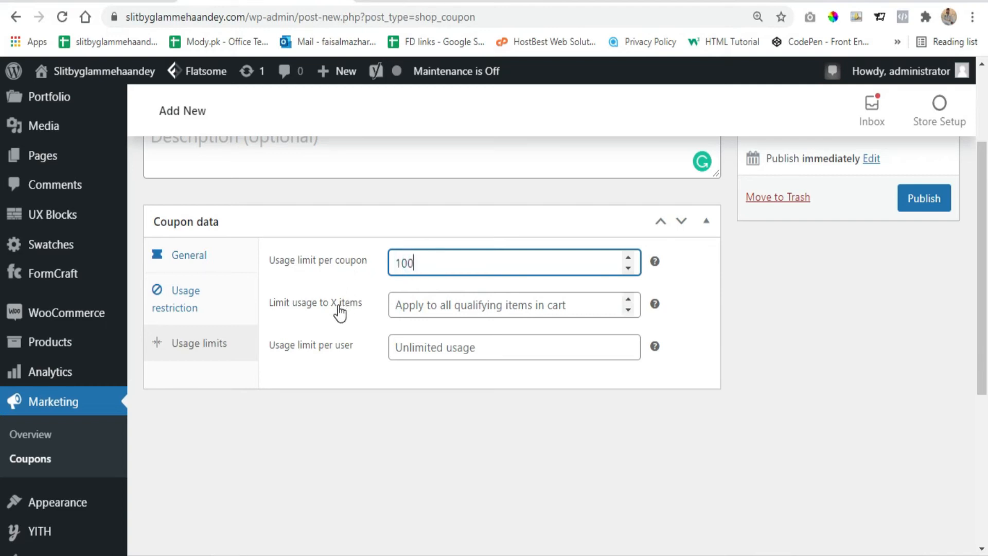
key(BackSpace)
Step: Try limiting the coupon's usage to 5 items, and clear that limit again
click(440, 308)
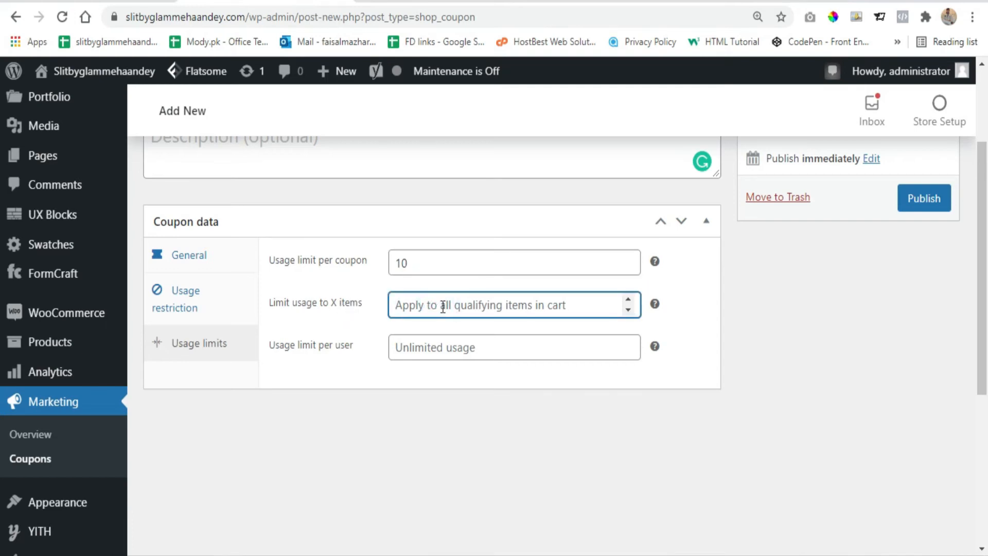
text(5)
click(433, 408)
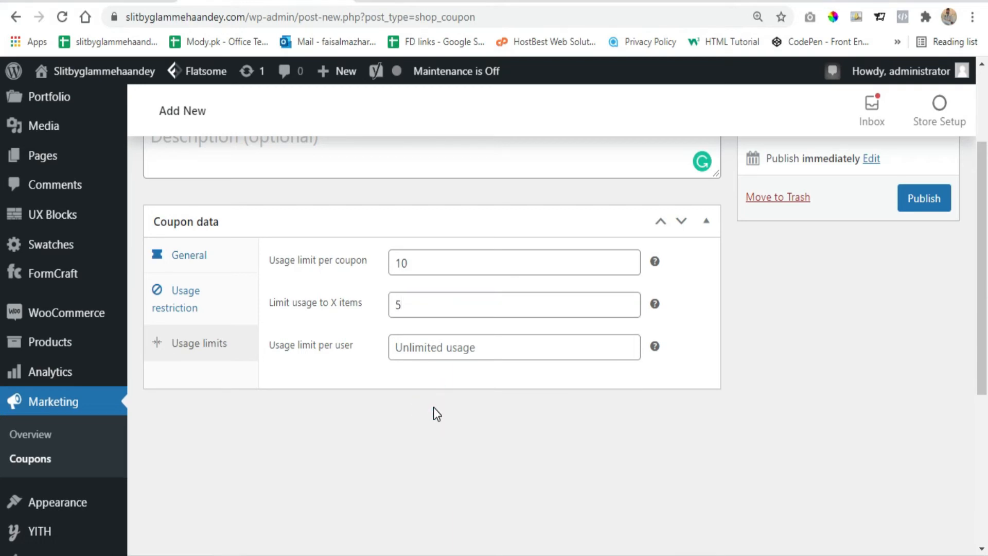
click(436, 305)
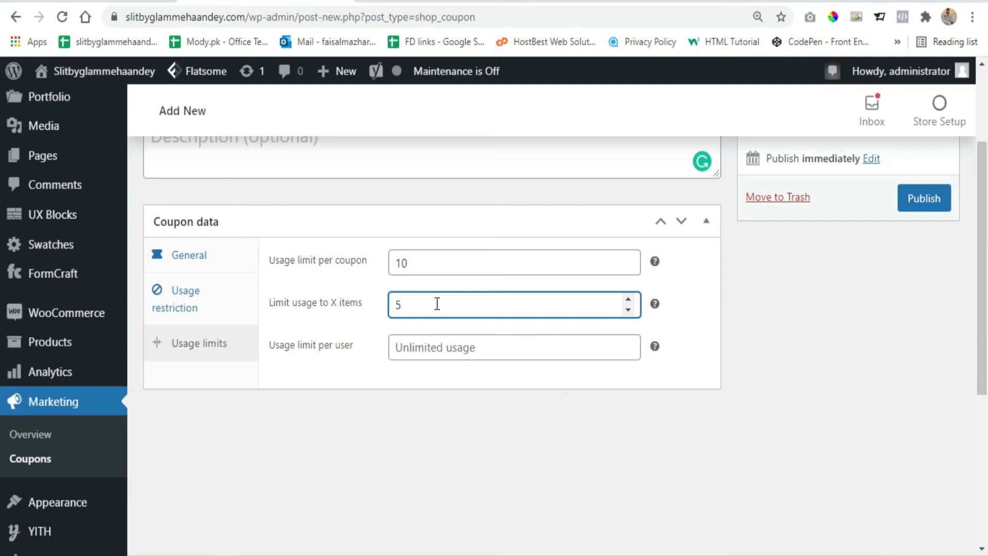
key(BackSpace)
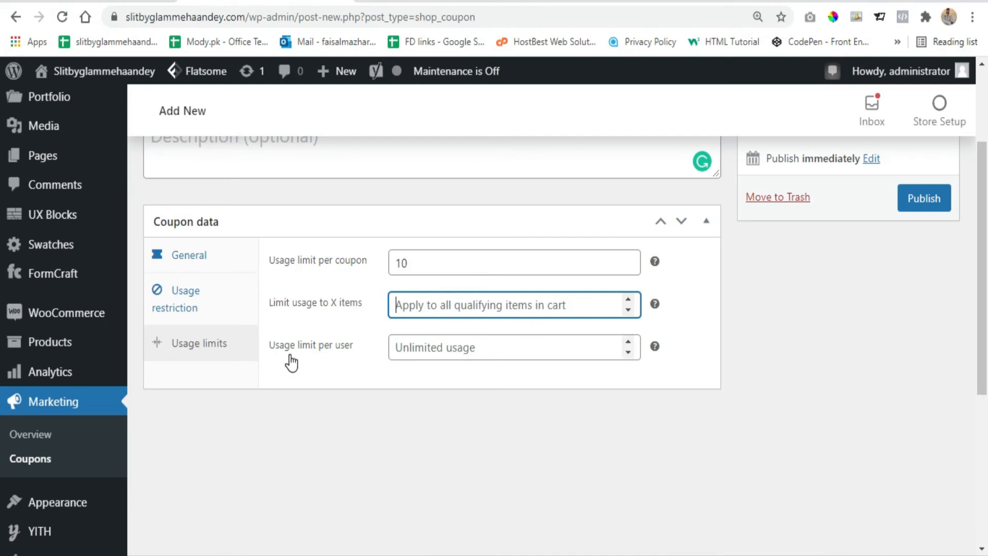
Step: Set the usage limit per user to 1 and publish the coupon
click(441, 349)
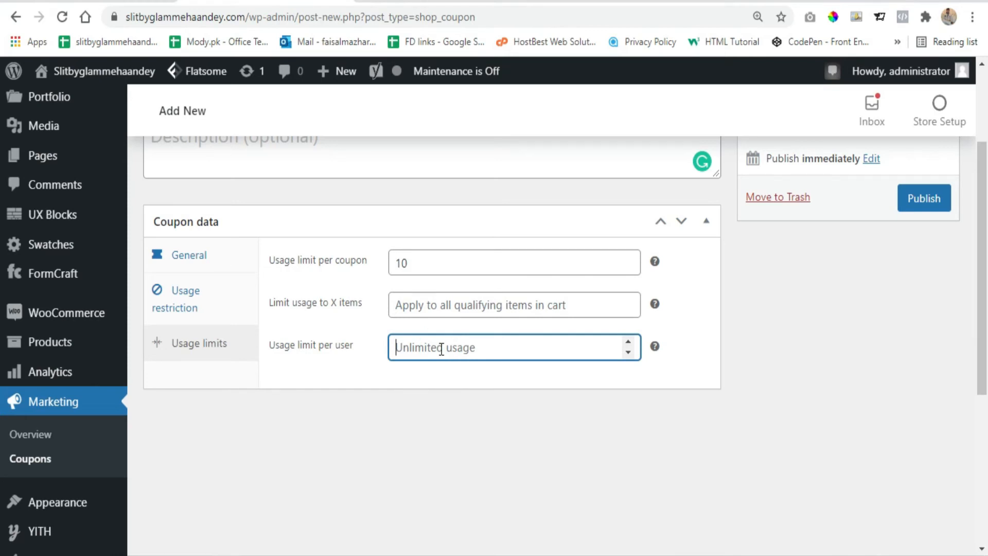
text(1)
click(419, 397)
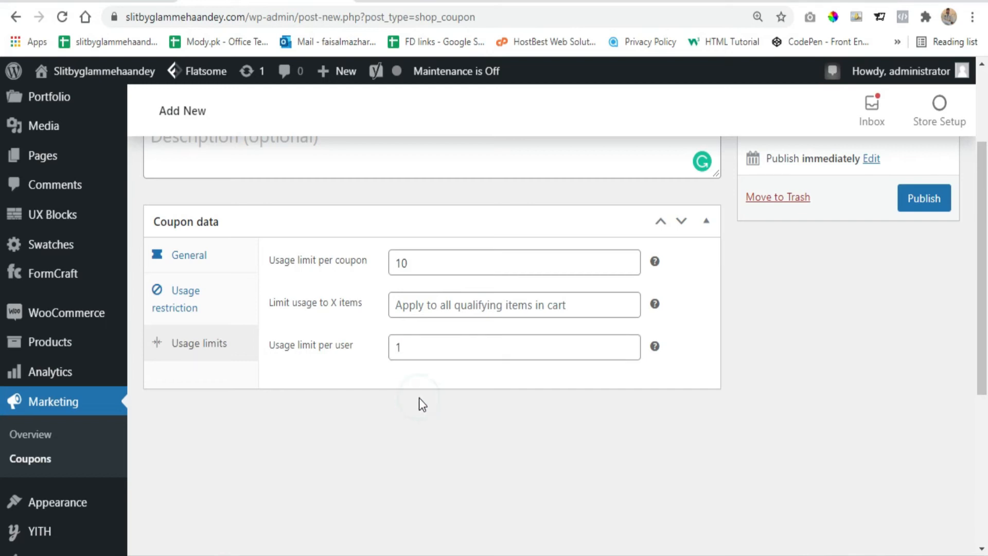
scroll(539, 465, up, 3)
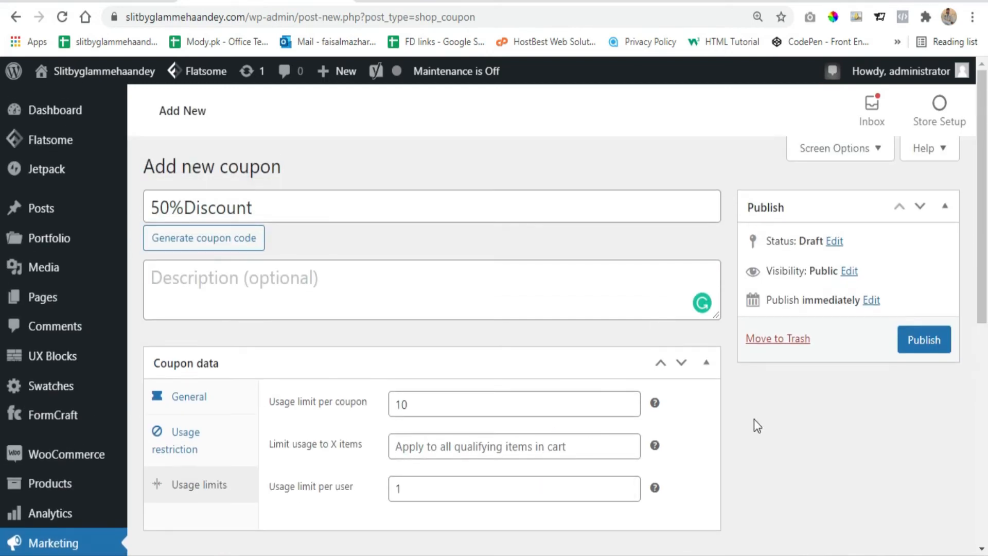
click(927, 341)
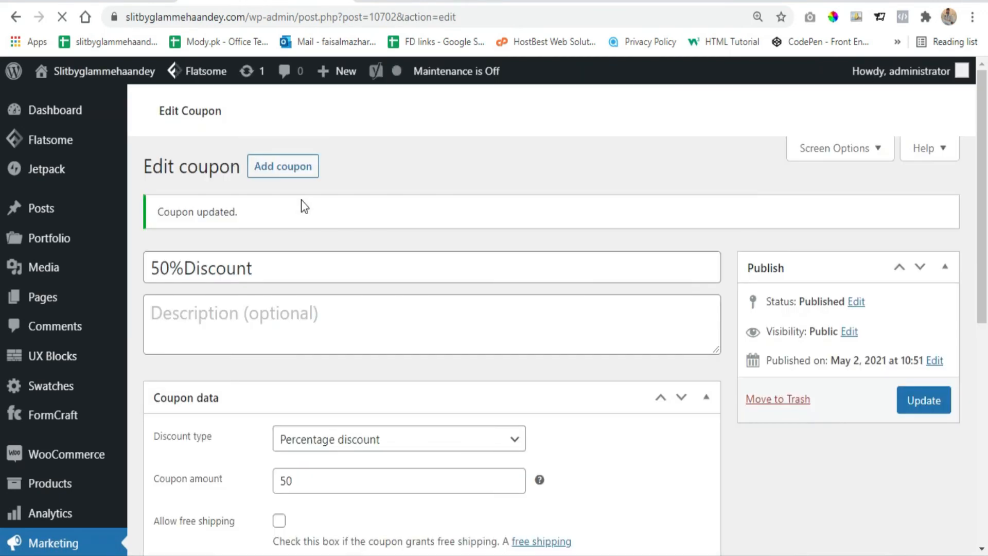
Step: Copy the published coupon's code 50%Discount and switch to the store's open checkout page
click(265, 269)
key(ctrl+a)
key(ctrl+c)
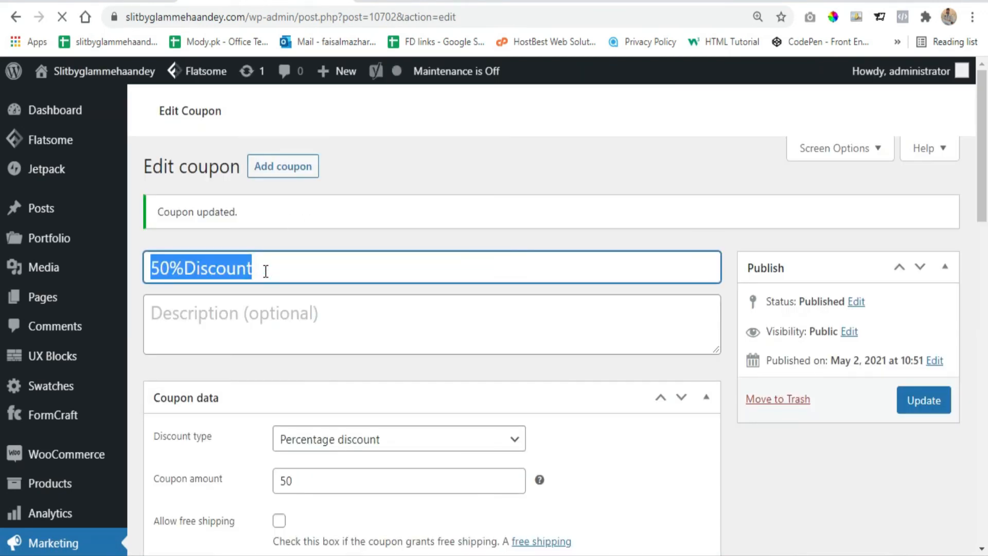
click(612, 3)
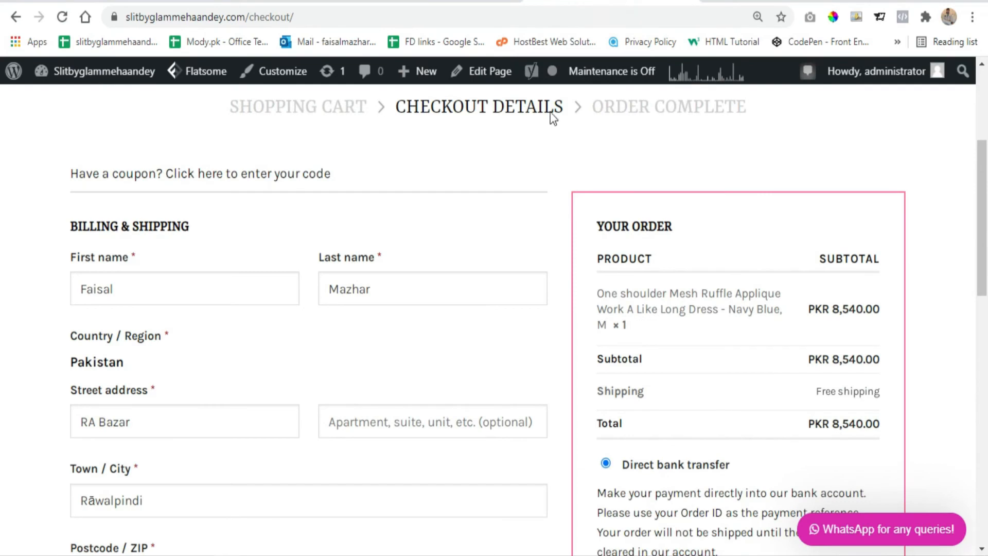
Step: Reload the checkout page and apply the coupon code 50%Discount to the order
scroll(190, 236, up, 4)
scroll(221, 239, down, 3)
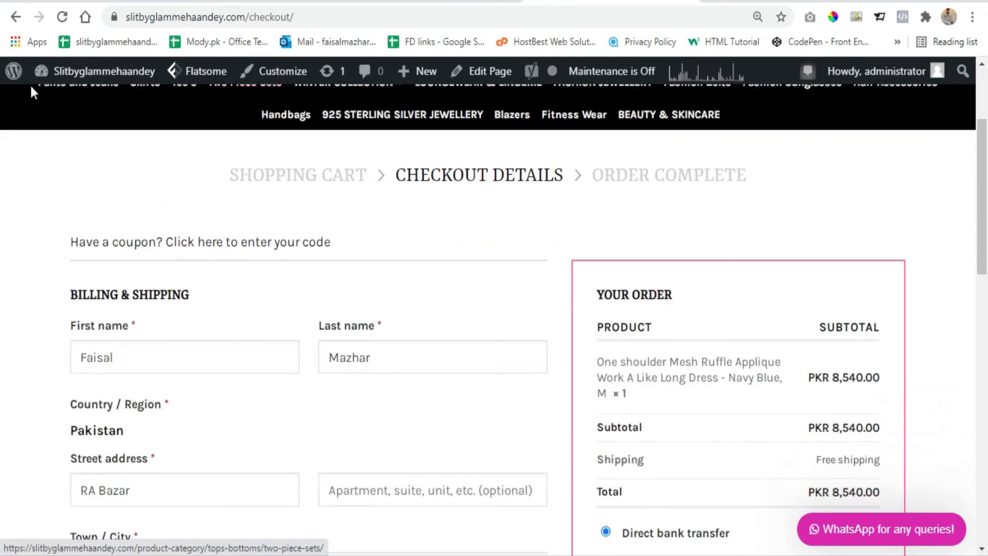
click(60, 17)
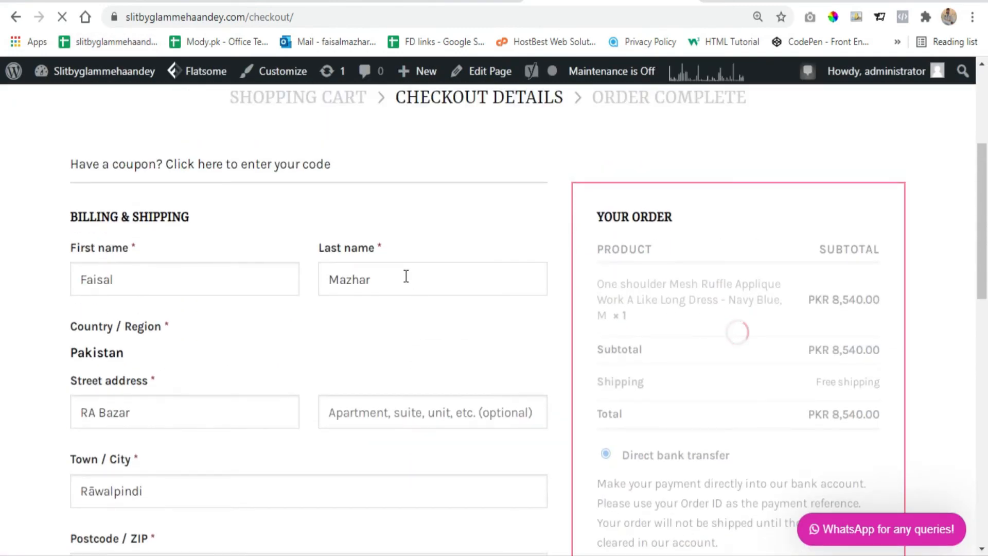
click(260, 165)
click(271, 245)
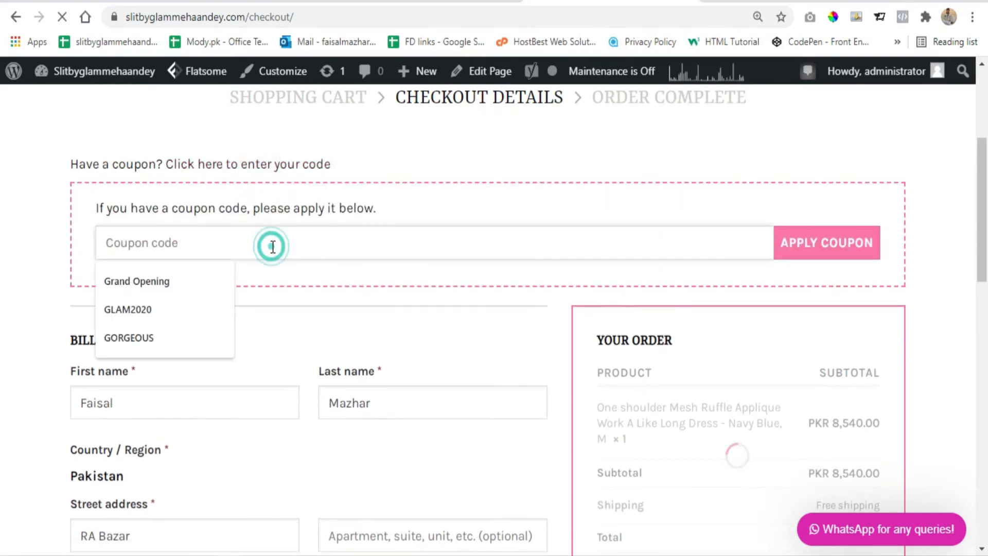
key(ctrl+v)
click(823, 255)
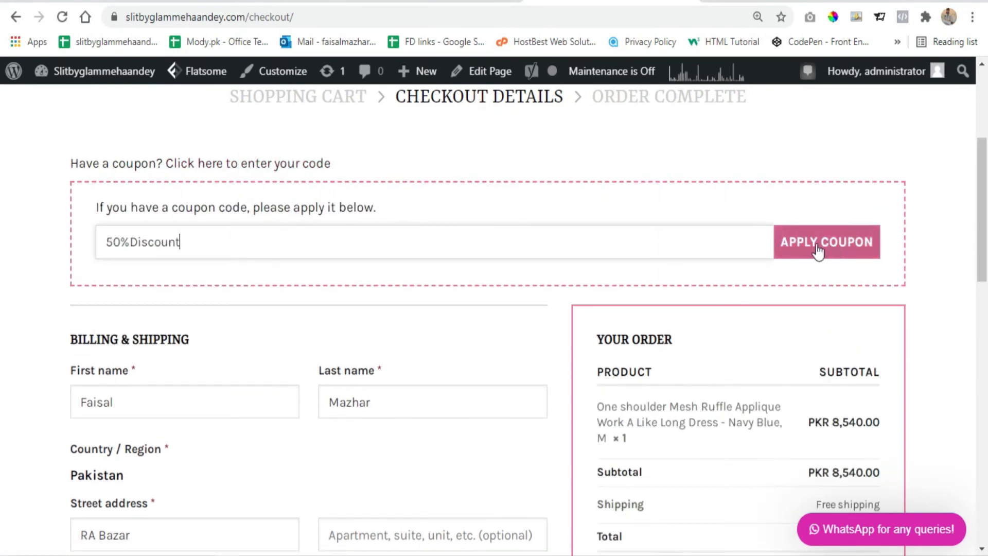
scroll(421, 253, down, 2)
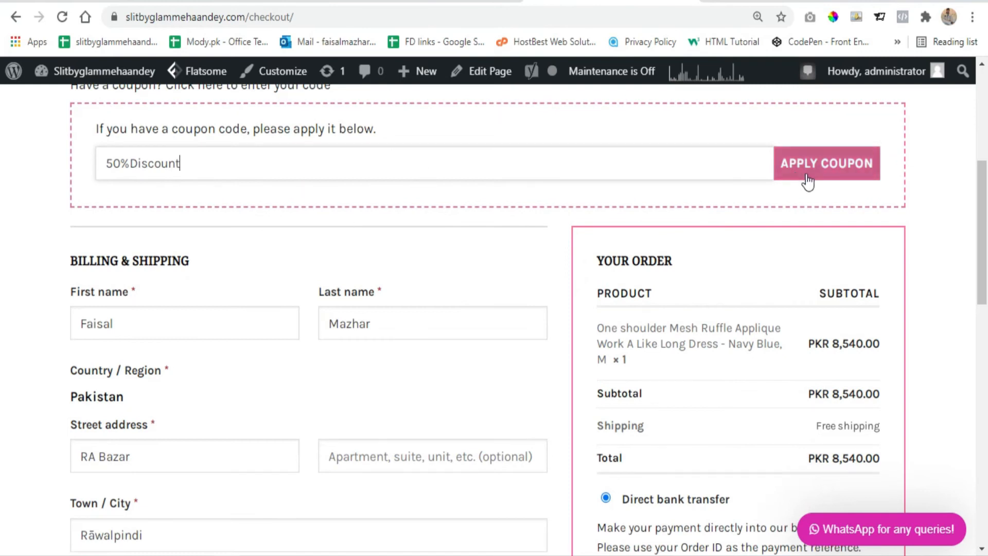
scroll(849, 286, down, 2)
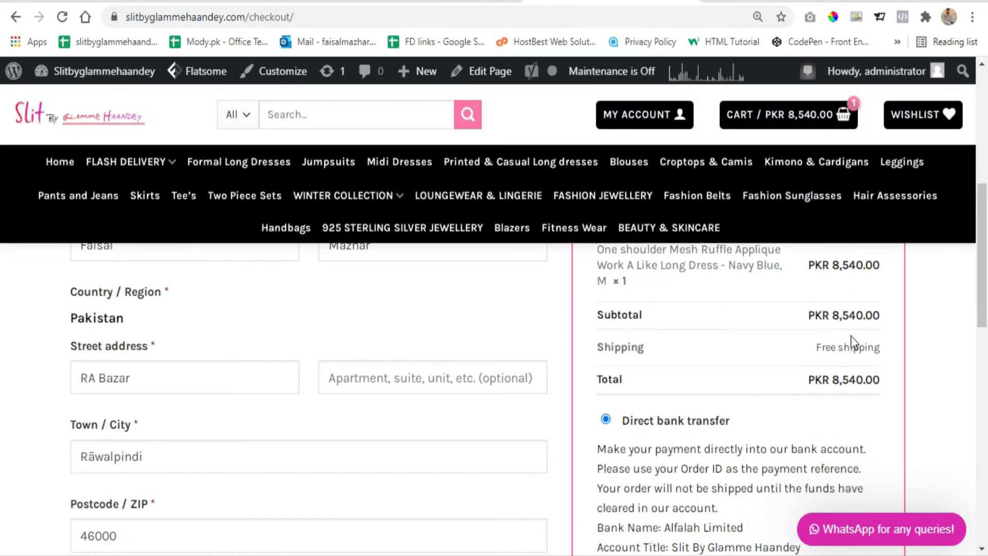
scroll(850, 336, up, 2)
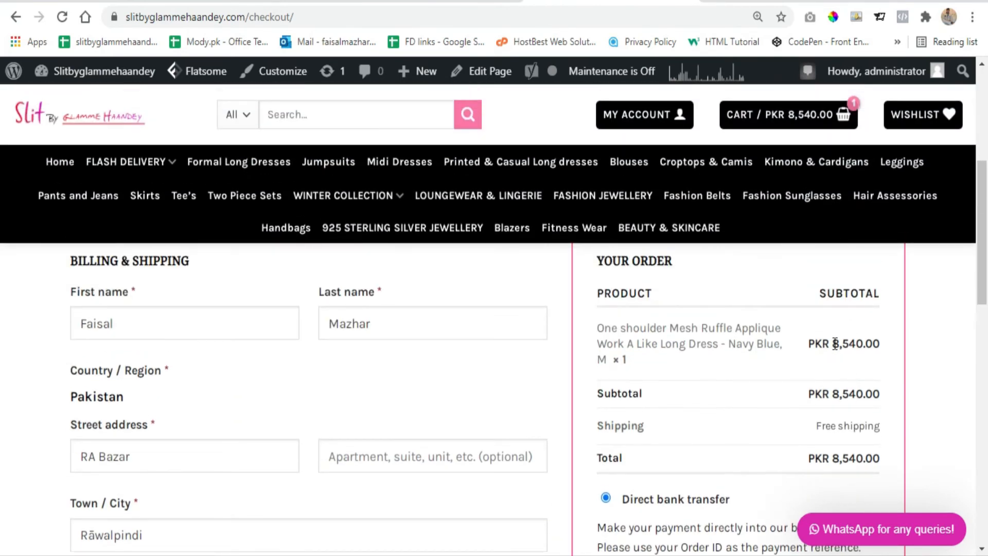
scroll(560, 406, up, 4)
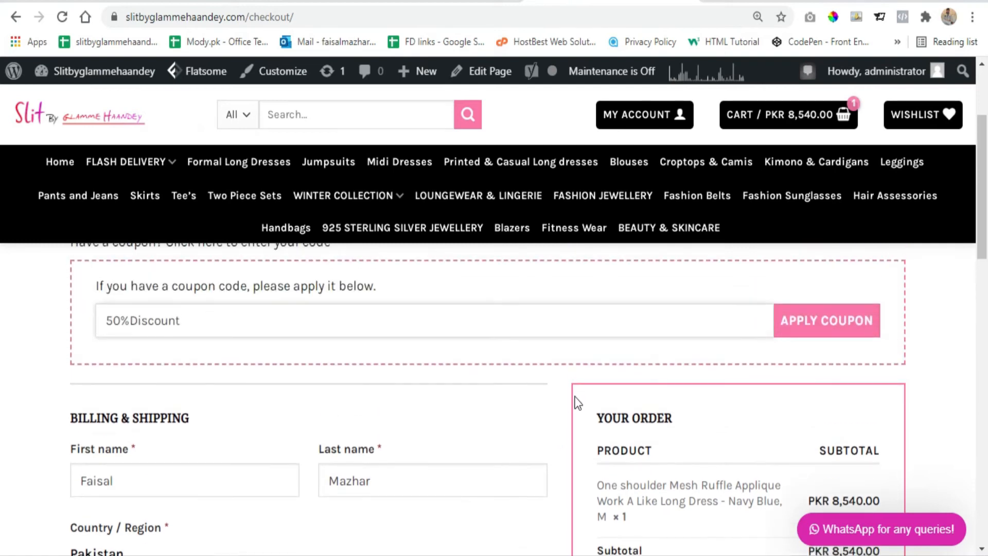
click(842, 322)
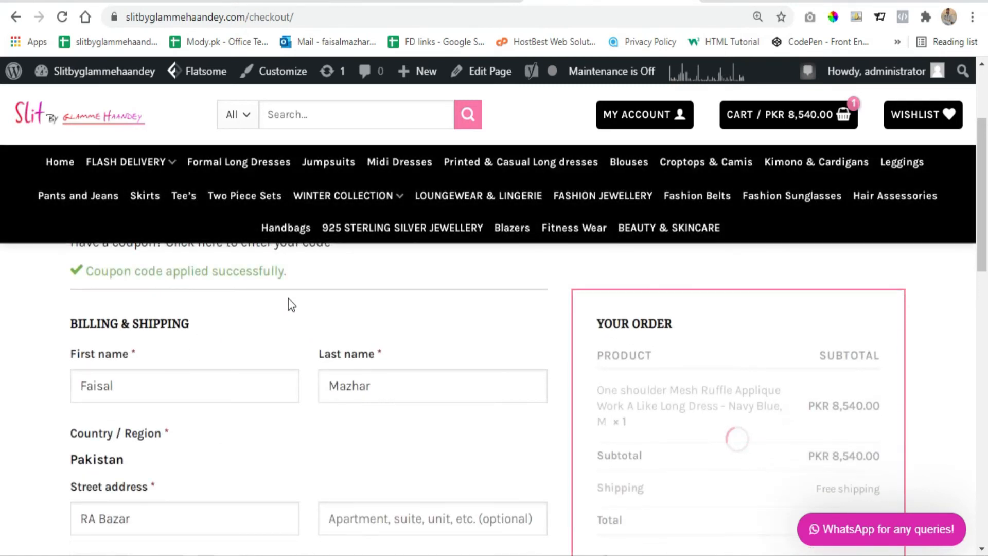
Step: Compare the product price, the 50%discount coupon line and the order total in the checkout's order summary
scroll(288, 297, down, 1)
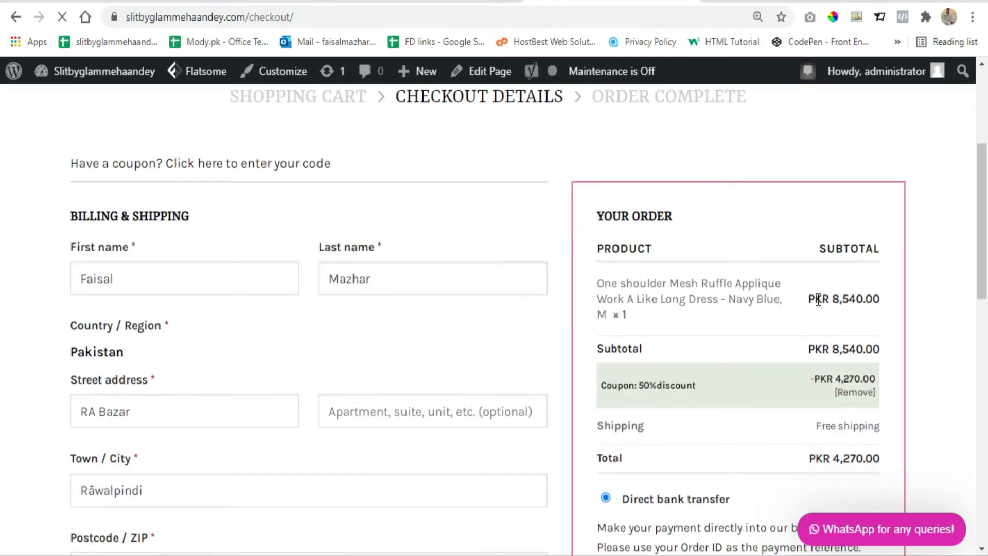
drag(834, 301, 877, 460)
click(717, 331)
drag(705, 391, 606, 389)
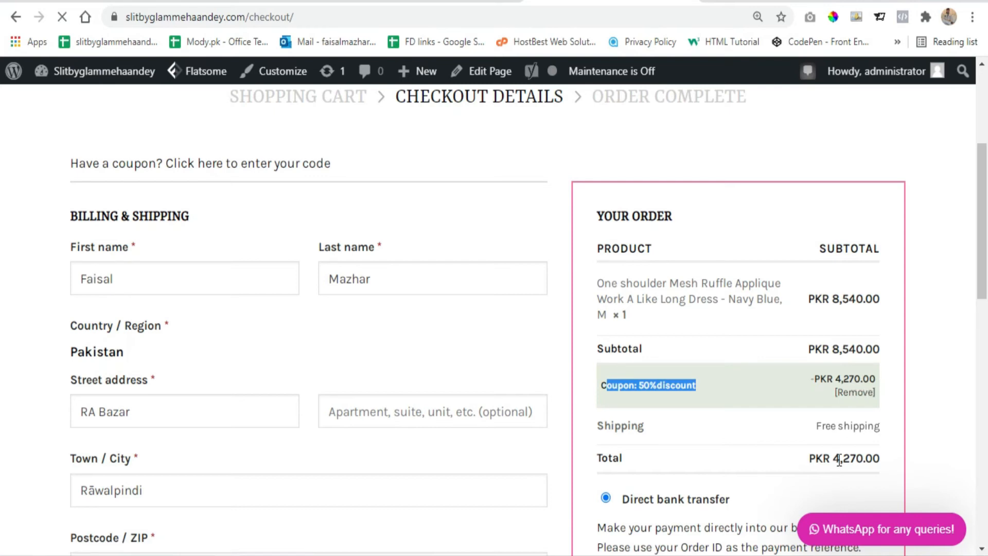
drag(834, 459, 864, 458)
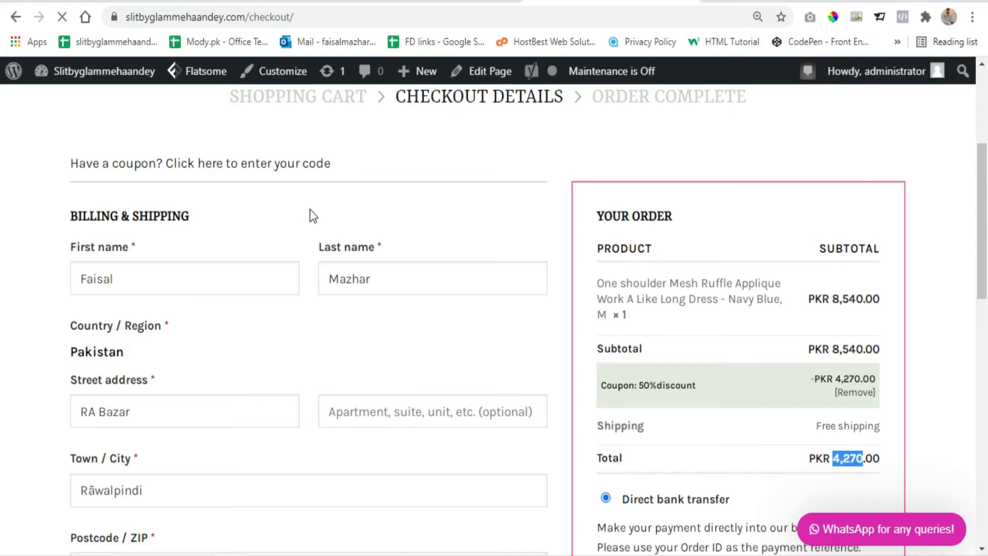
Step: Return to the coupon editor and add a new coupon with the code 500Discount
click(216, 1)
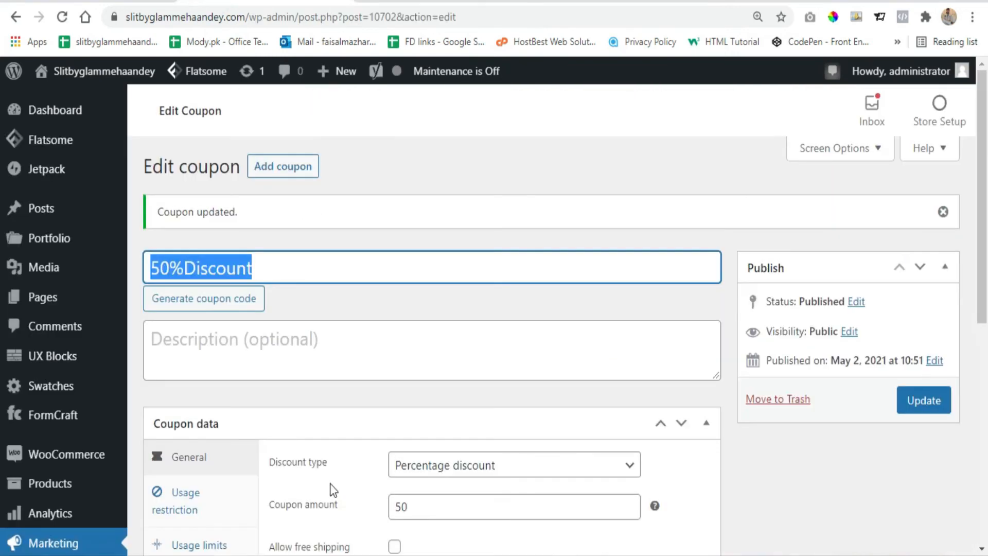
click(283, 169)
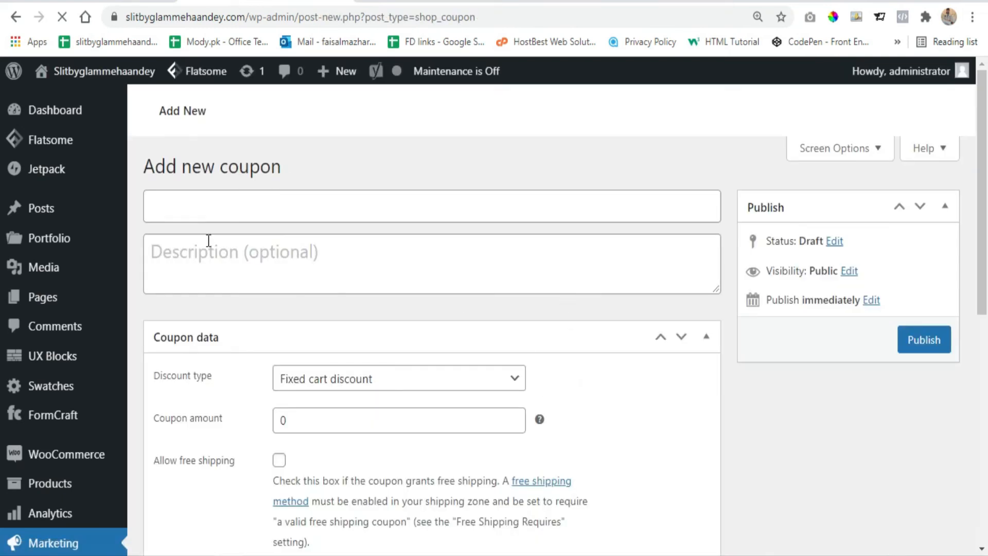
click(186, 204)
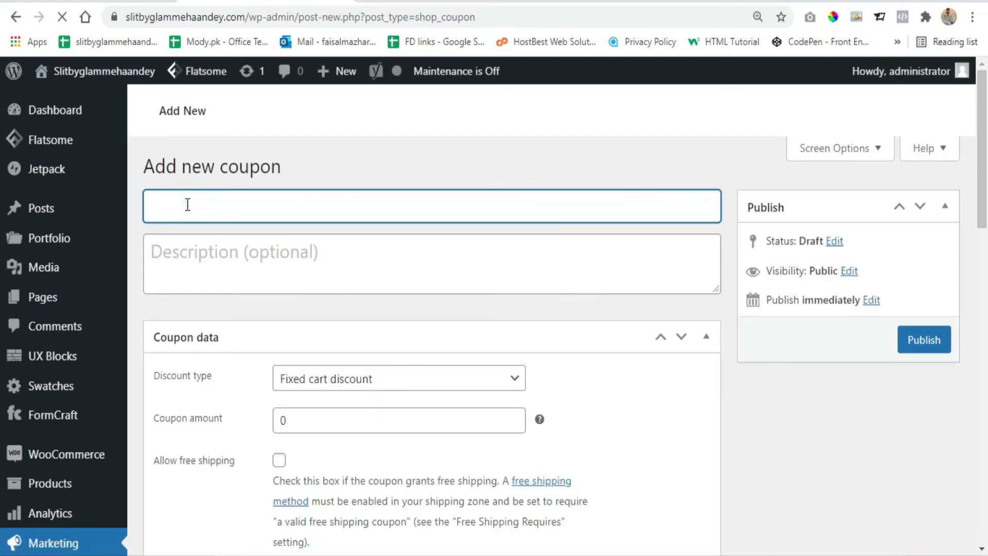
text(500)
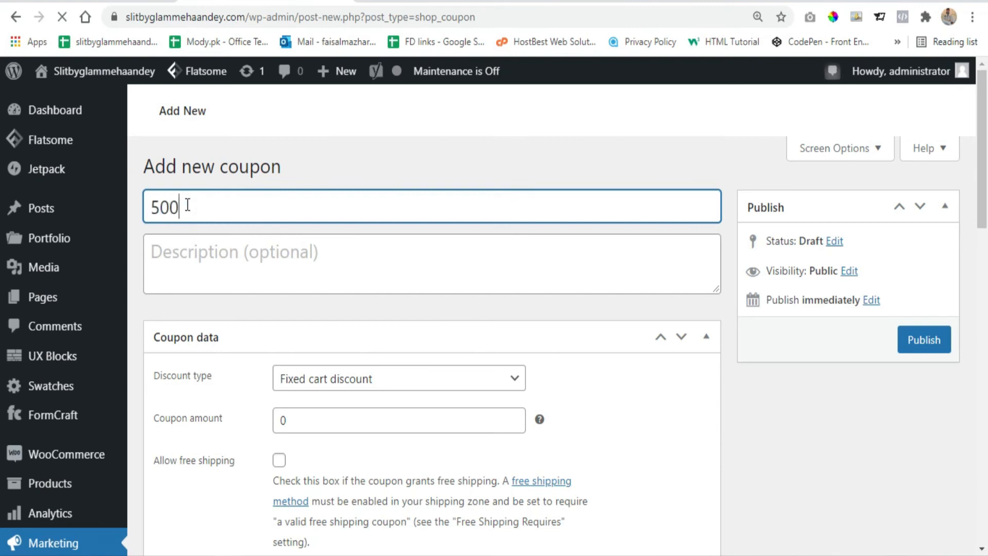
text(Discount)
double_click(188, 204)
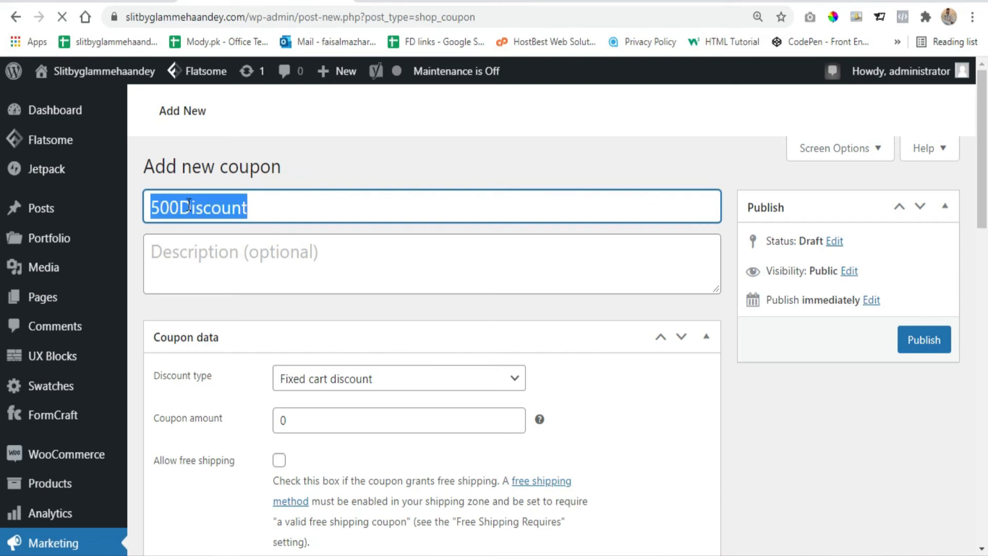
click(360, 169)
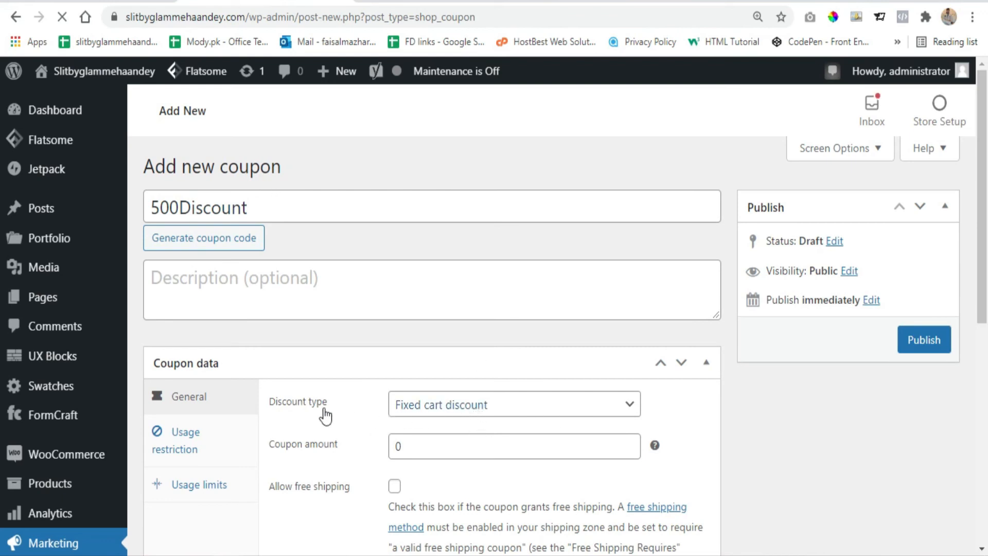
Step: Try Fixed product discount as the new coupon's discount type, and set it back to Fixed cart discount
click(461, 405)
click(464, 404)
click(462, 405)
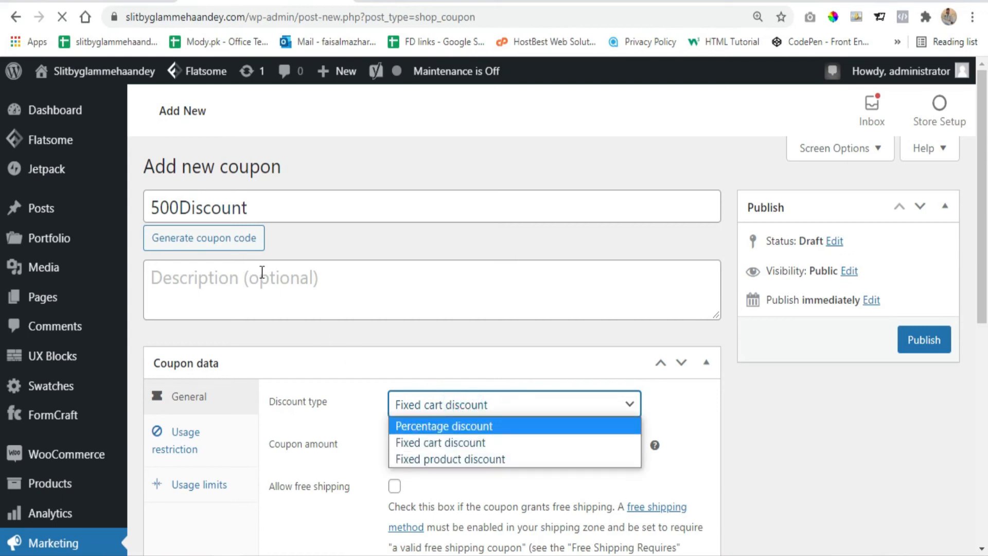
click(461, 460)
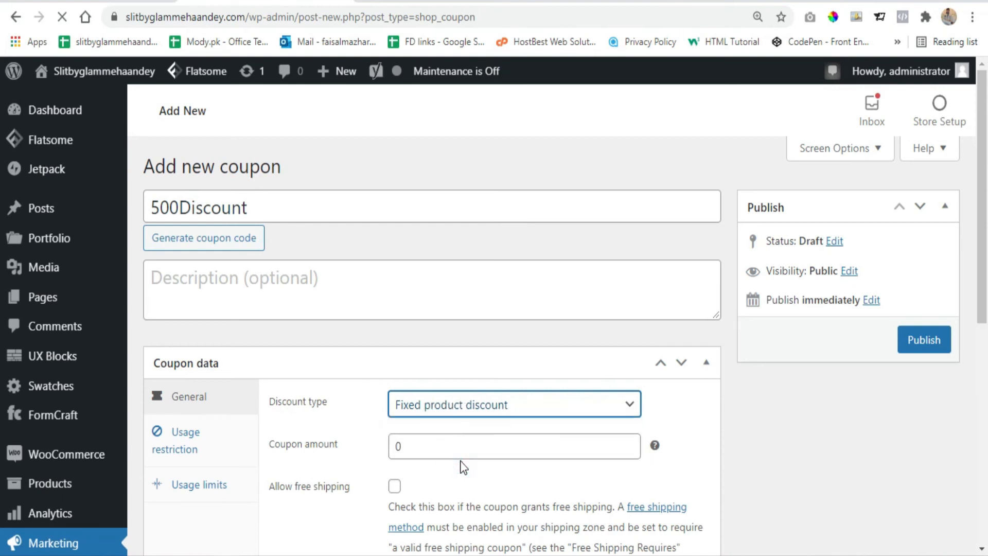
click(481, 413)
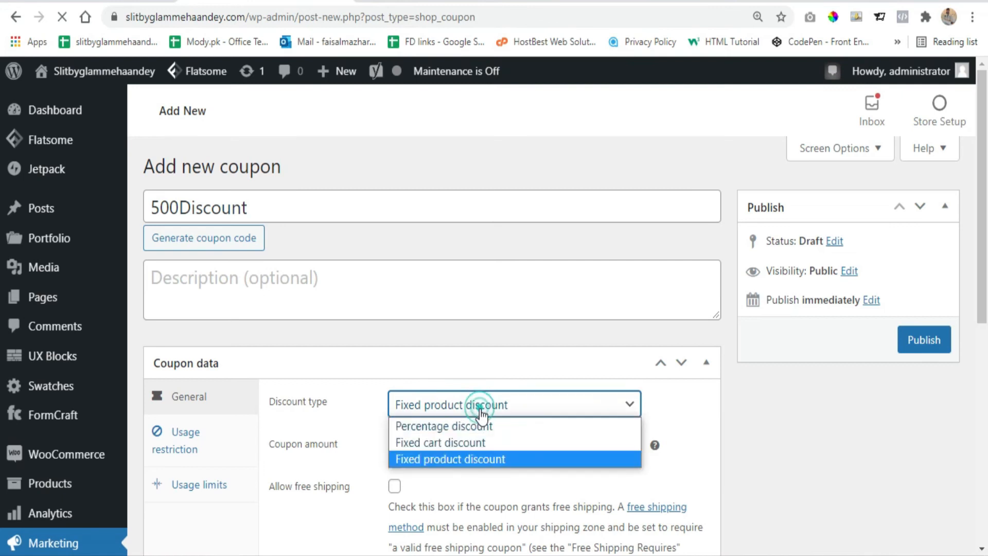
click(467, 441)
Step: In the usage restrictions, set the minimum spend to 1000 and maximum spend to 100000, and enable Individual use only
scroll(467, 446, down, 2)
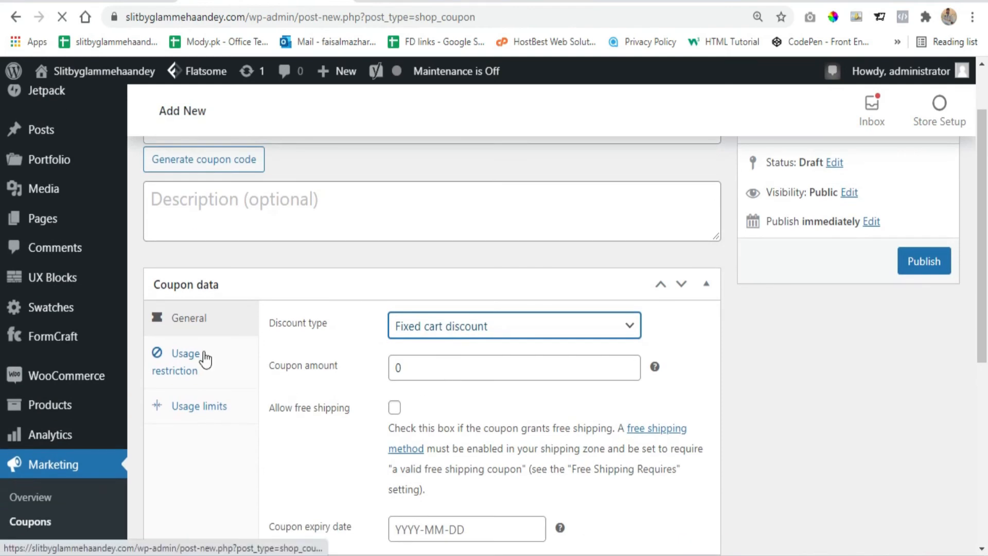
click(192, 361)
click(437, 326)
text(1000)
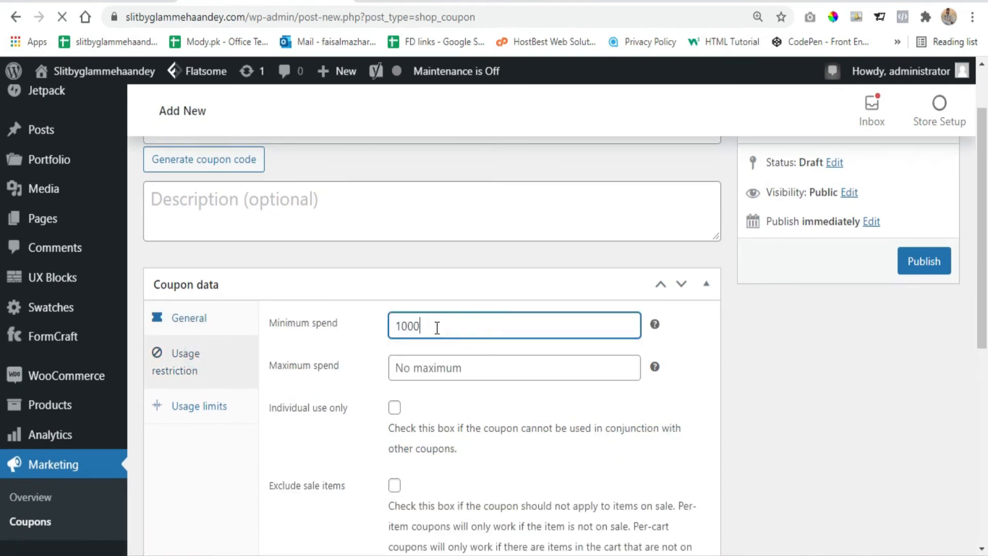
click(420, 371)
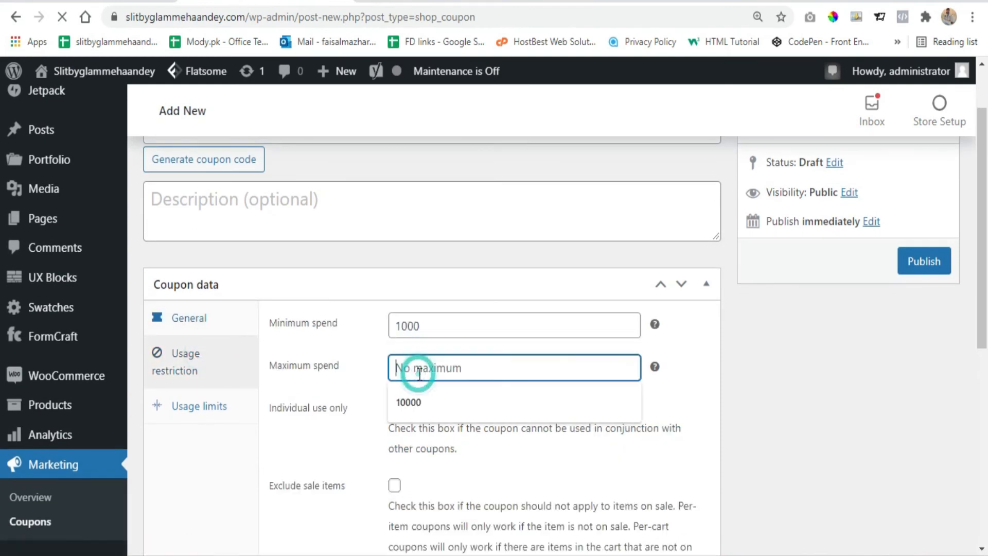
text(100000)
scroll(416, 404, down, 3)
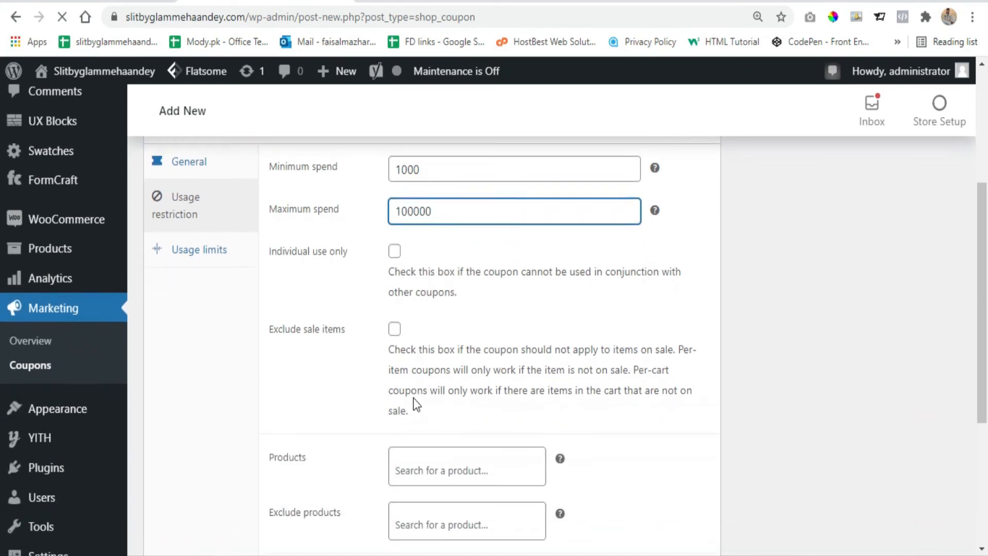
click(394, 251)
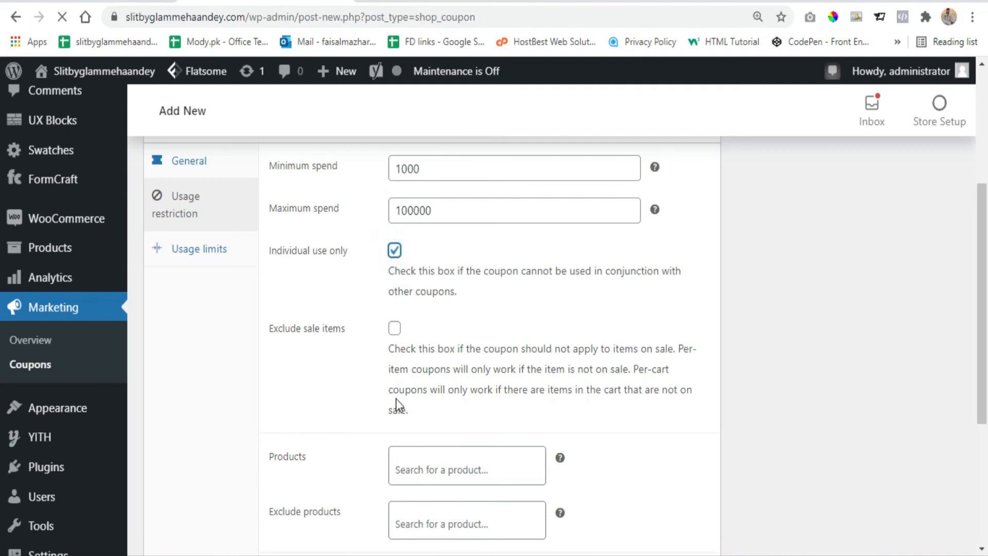
Step: Set the usage limit per coupon to 50 and per user to 2, and publish the coupon
scroll(395, 401, up, 3)
scroll(392, 408, down, 5)
scroll(381, 401, up, 2)
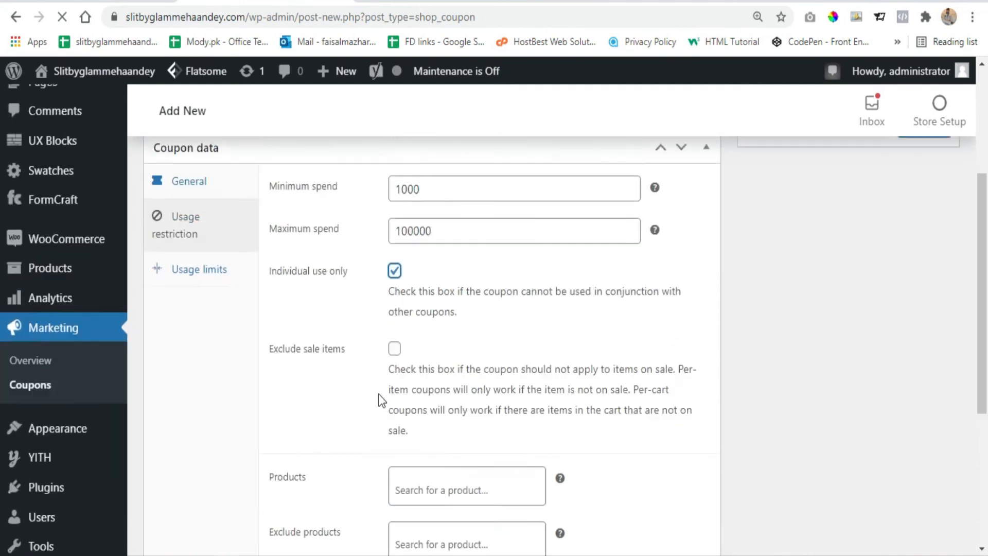
scroll(380, 400, up, 1)
click(209, 328)
click(437, 287)
text(2)
click(437, 249)
text(50)
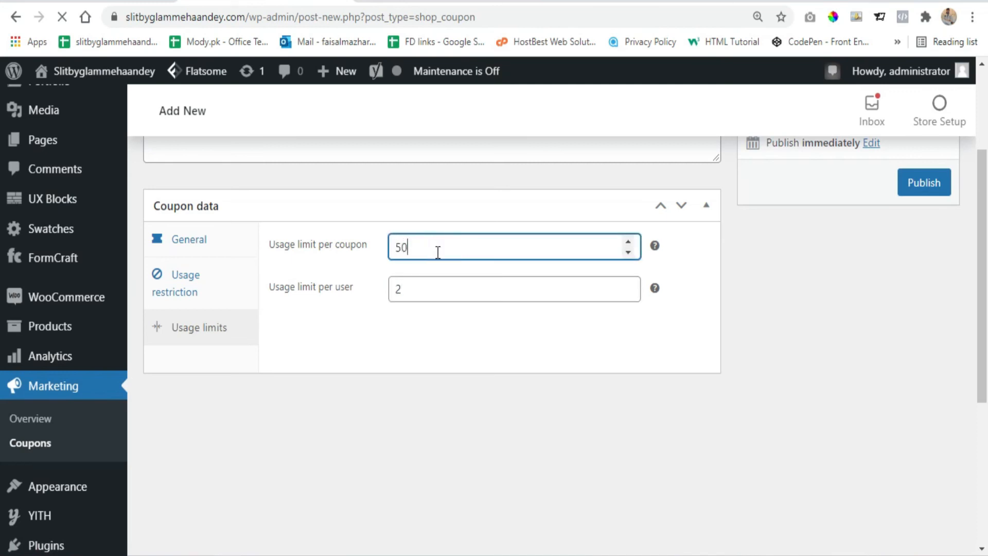
click(925, 184)
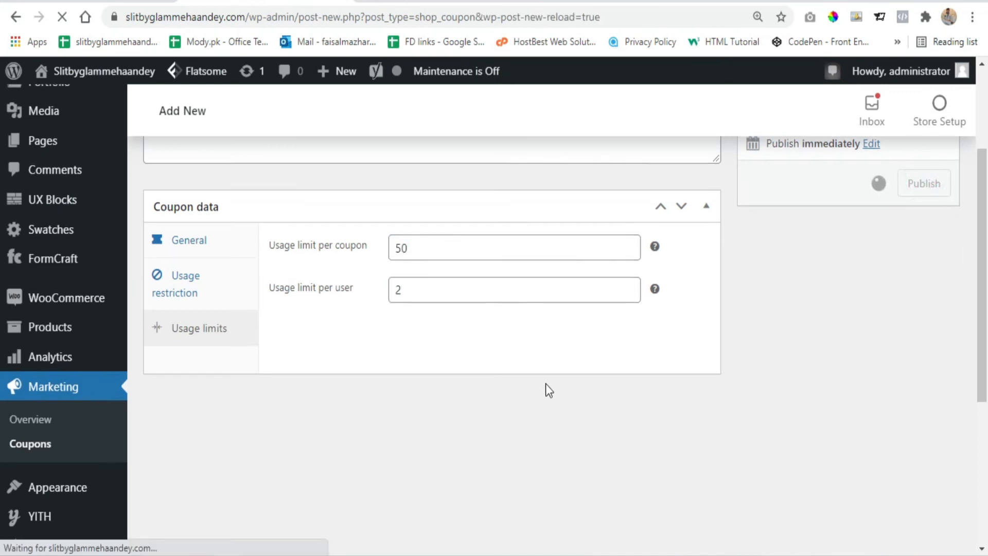
Step: Copy the published coupon's code 500Discount and switch to the store's shopping cart page
scroll(546, 384, up, 3)
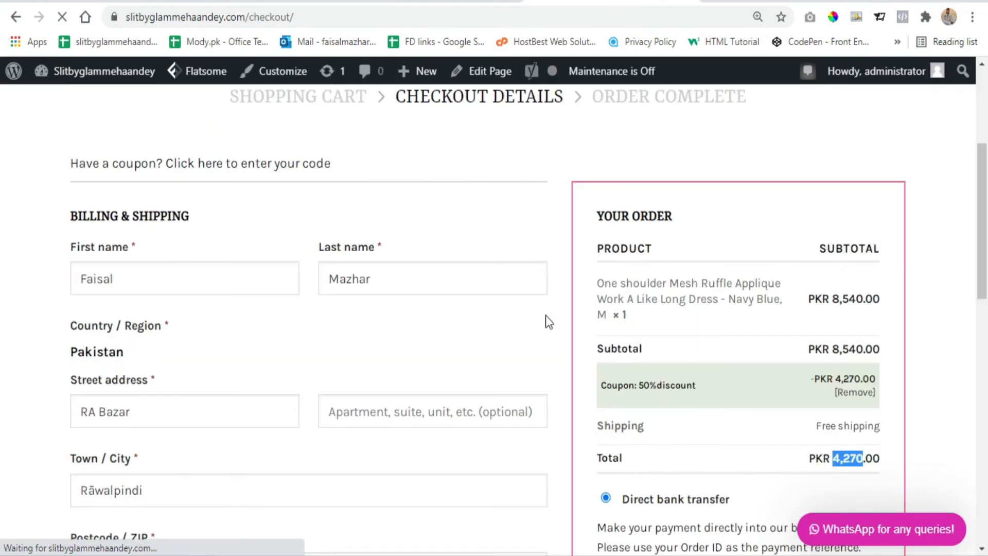
scroll(545, 315, up, 5)
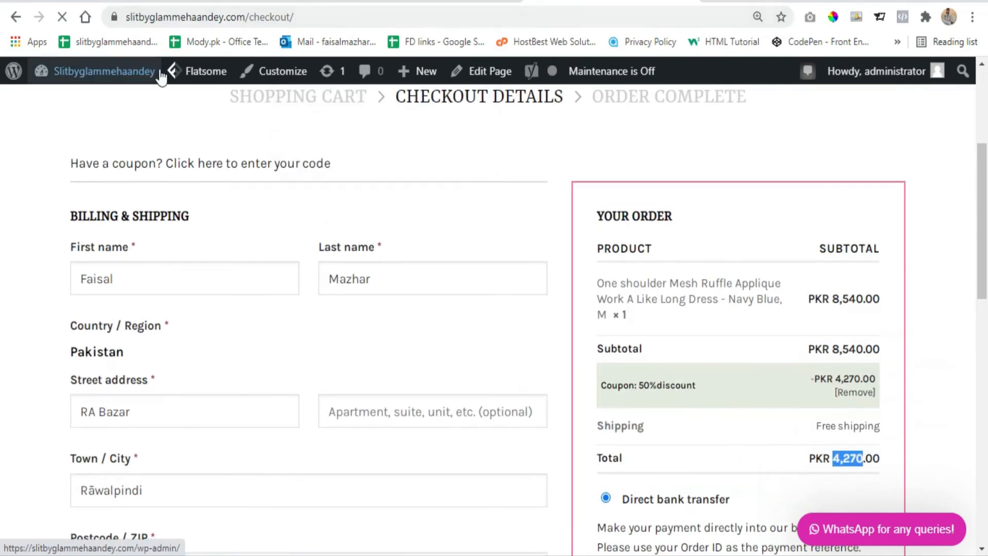
click(57, 7)
click(254, 7)
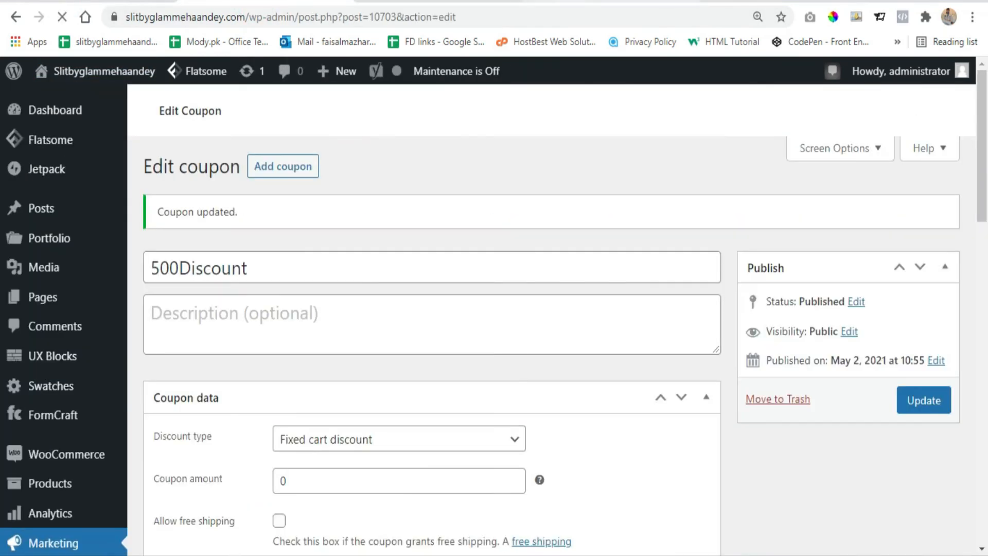
double_click(264, 275)
key(ctrl+c)
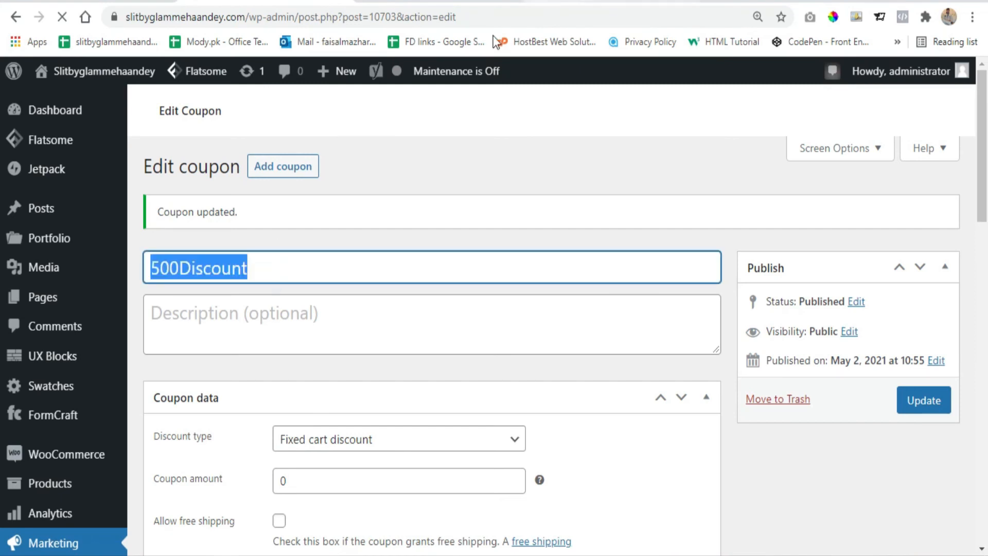
click(612, 3)
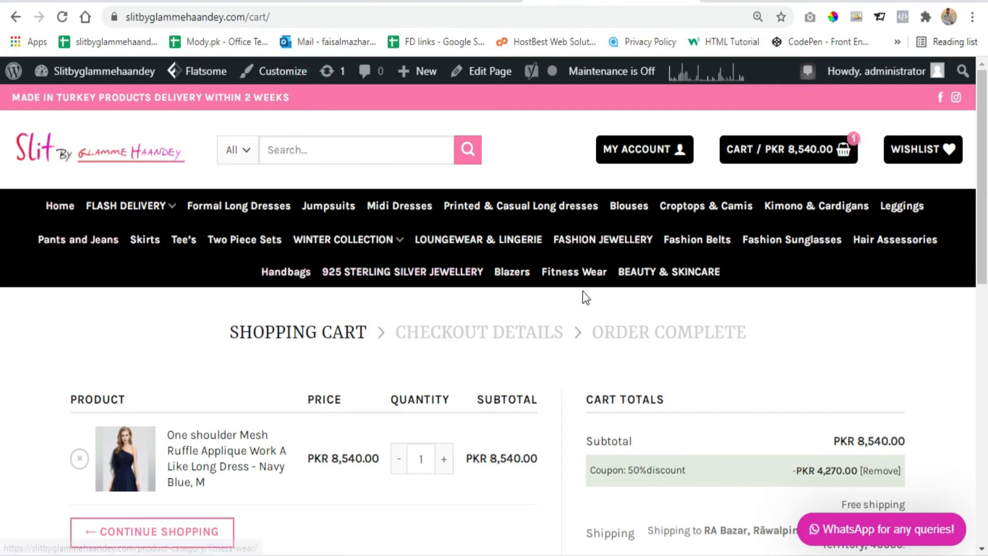
scroll(393, 249, down, 3)
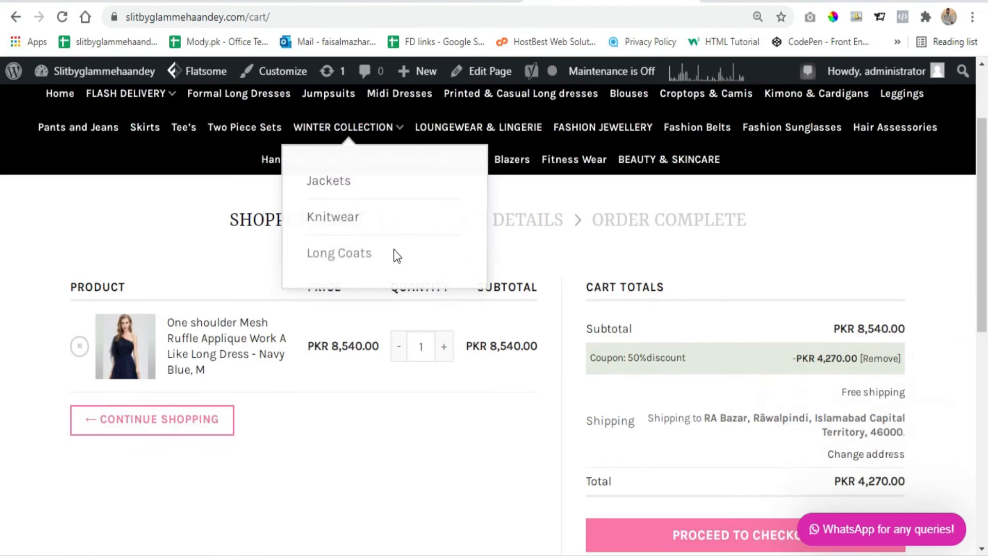
Step: Proceed from the shopping cart to checkout and remove the applied 50%discount coupon from the order
scroll(422, 294, down, 2)
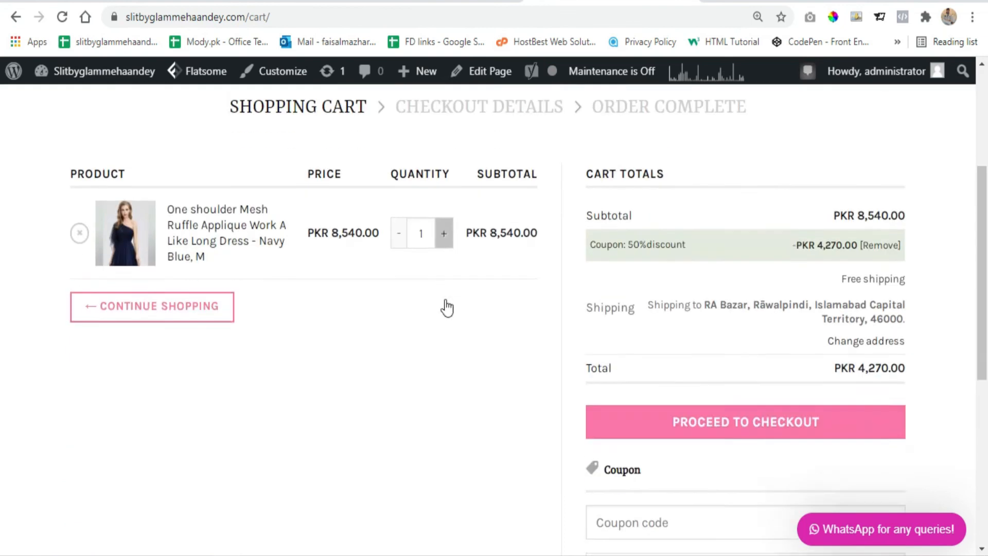
click(768, 411)
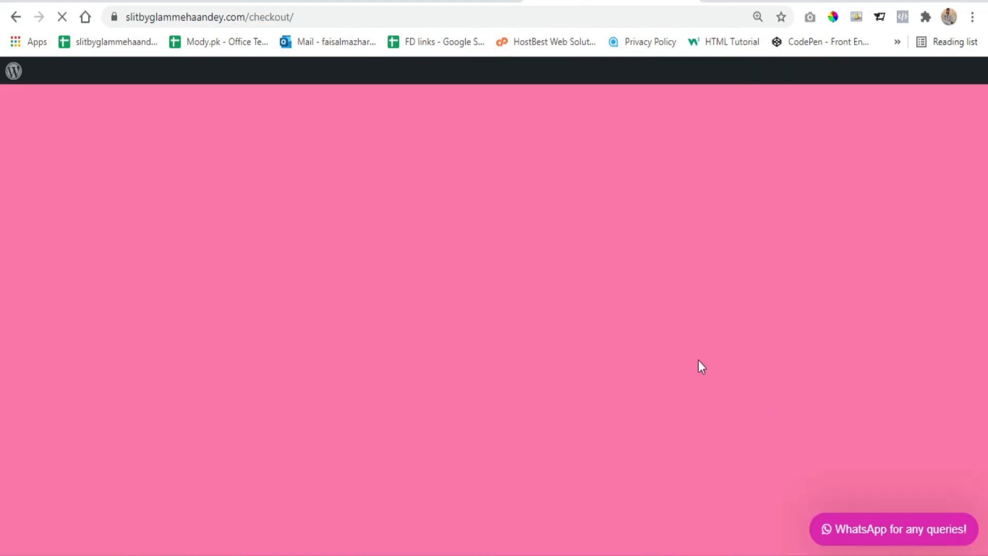
scroll(502, 276, down, 4)
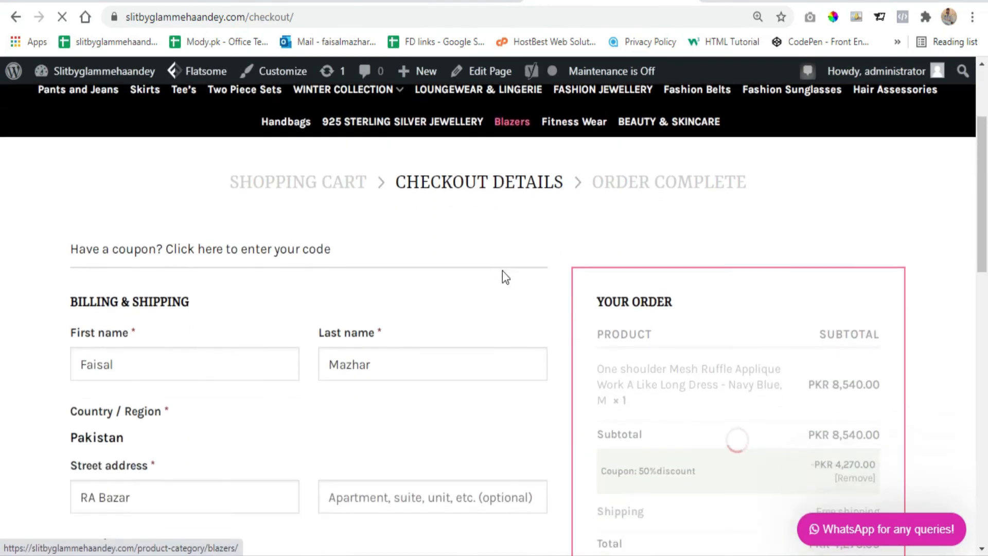
scroll(503, 270, down, 2)
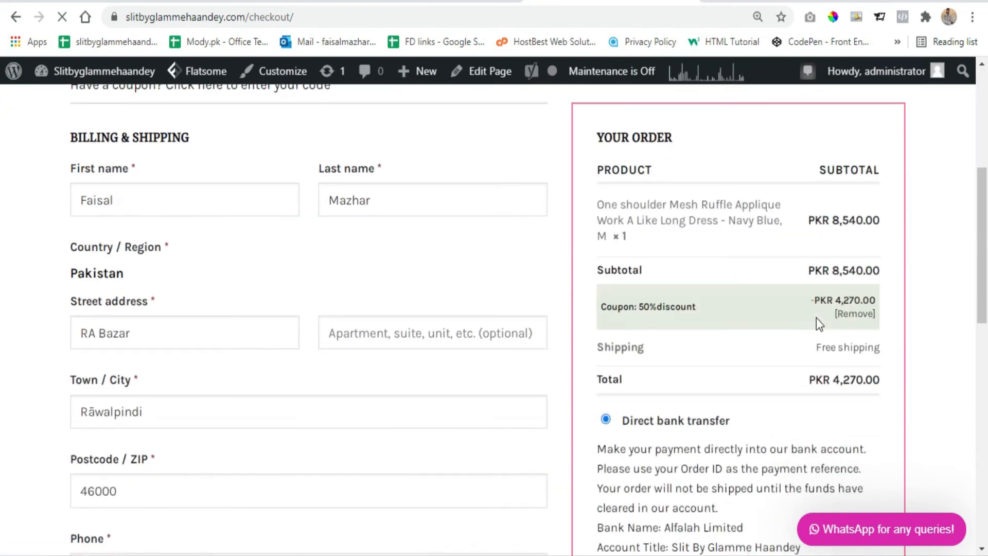
click(855, 315)
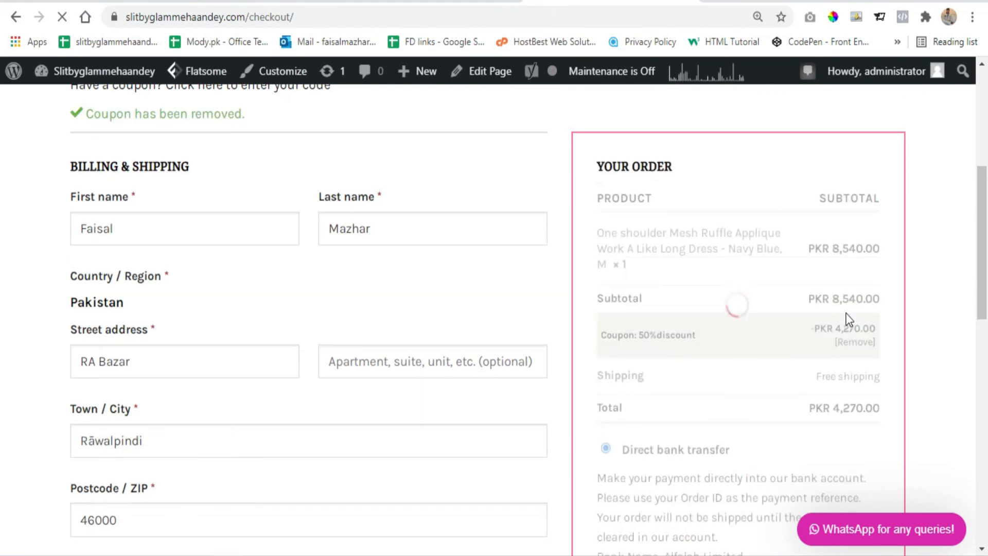
scroll(68, 204, up, 1)
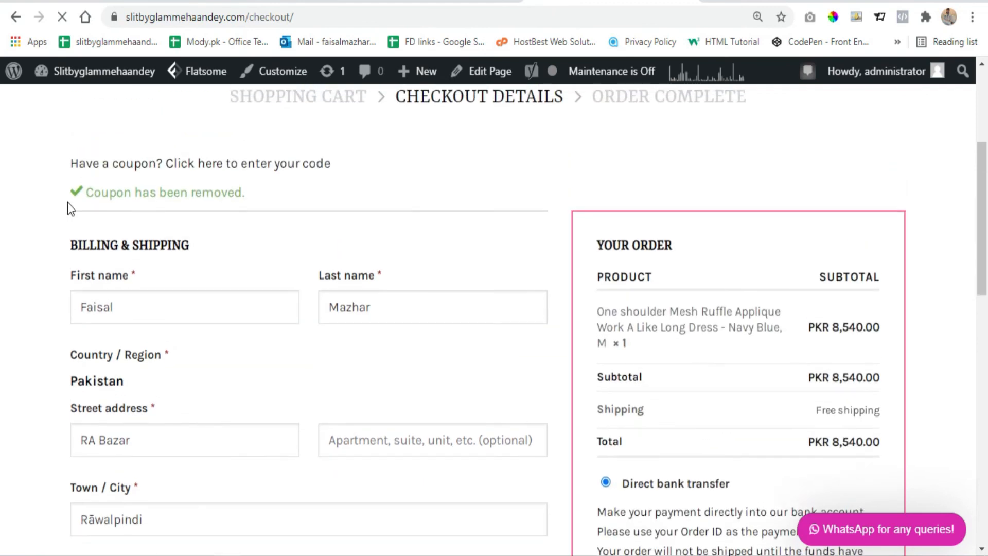
Step: Open the coupon entry at checkout, paste the copied code 500Discount and apply it to the order
scroll(134, 222, up, 1)
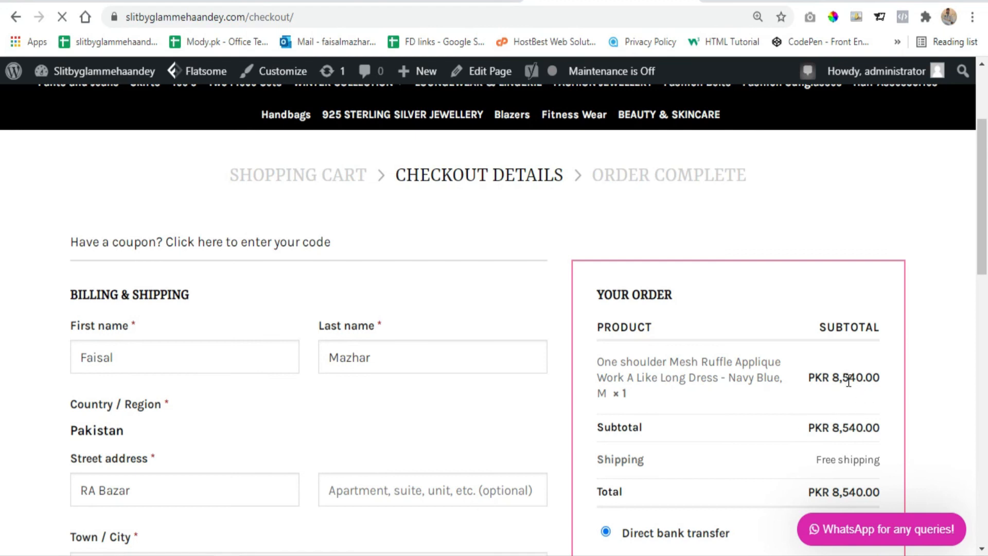
click(305, 247)
click(274, 320)
key(ctrl+v)
click(840, 323)
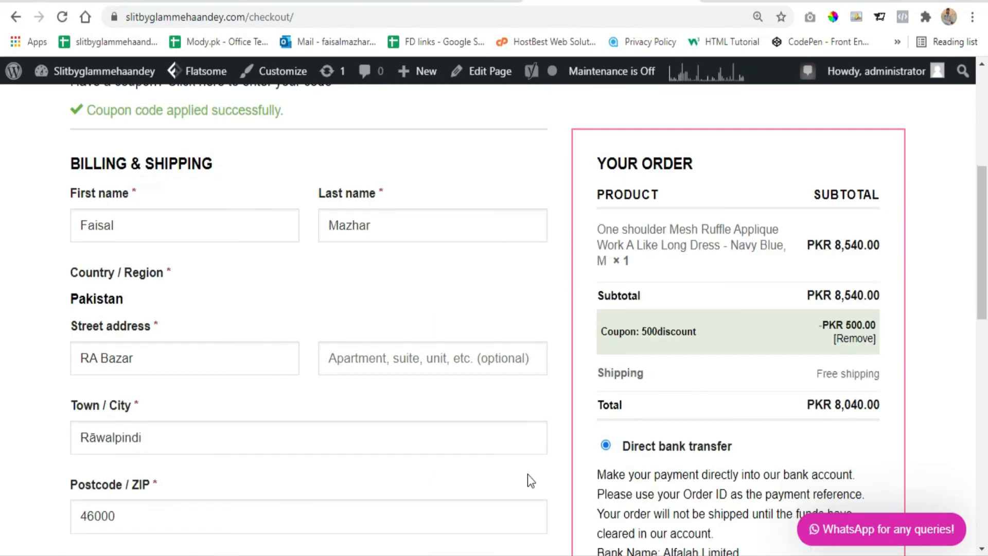
Step: Check the coupon confirmation message, the 500discount deduction and the order total on the checkout page
scroll(360, 344, up, 2)
drag(322, 270, 76, 264)
scroll(508, 316, down, 2)
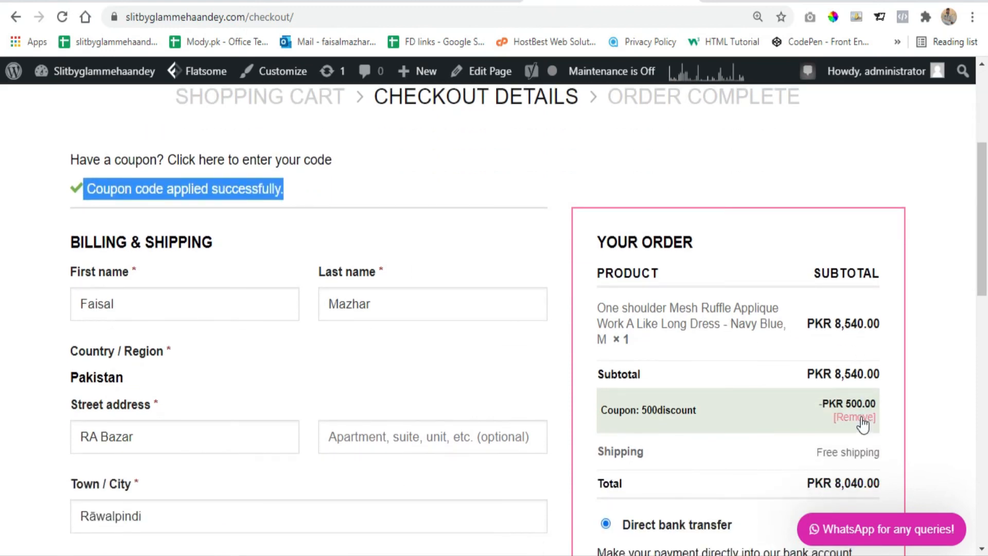
drag(882, 402, 827, 403)
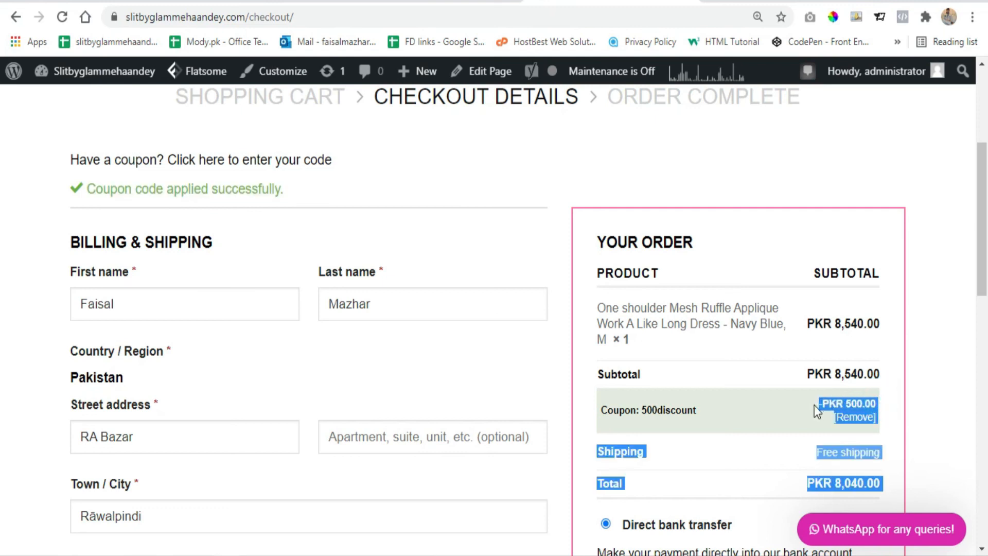
click(764, 408)
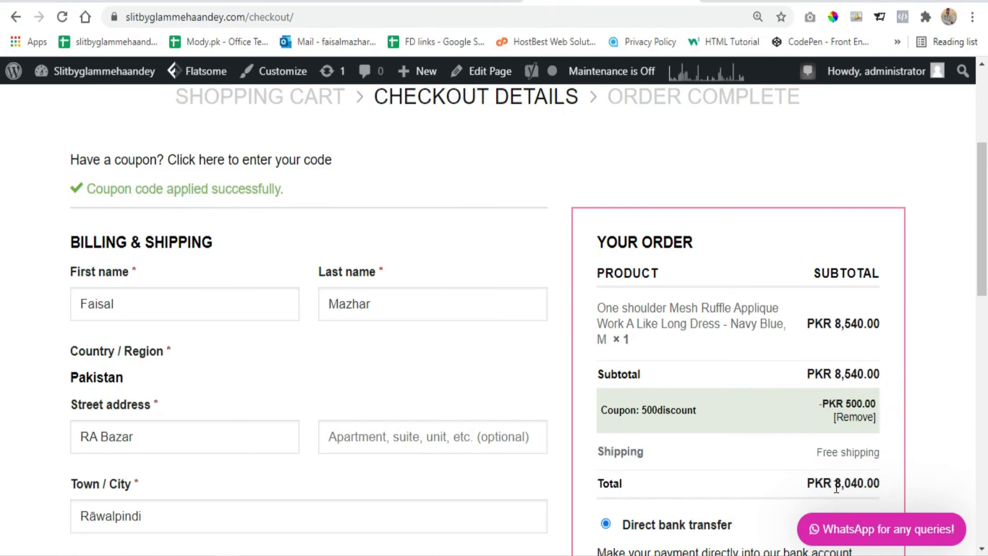
drag(883, 486, 813, 476)
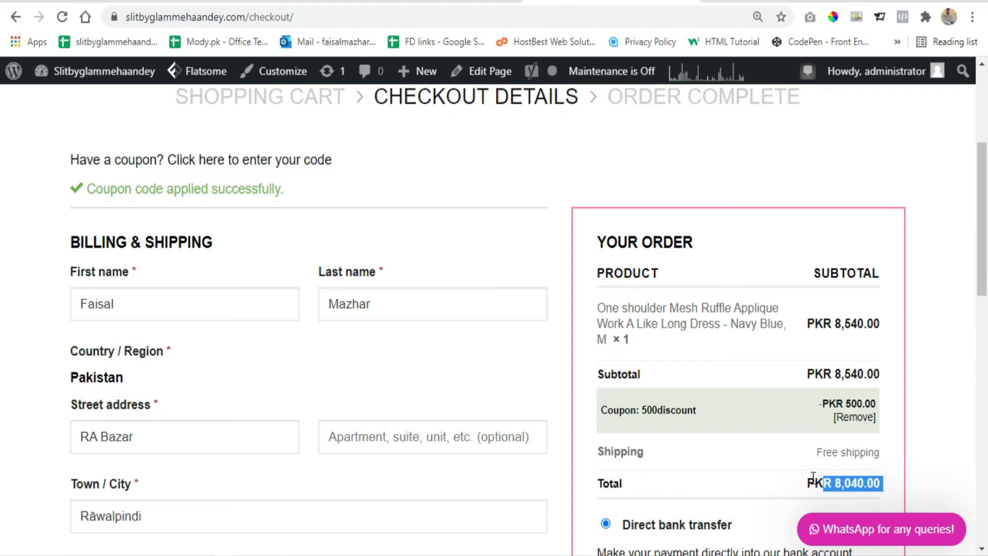
Step: Switch back from the checkout page to the Edit coupon page of the 500Discount coupon
scroll(377, 366, up, 3)
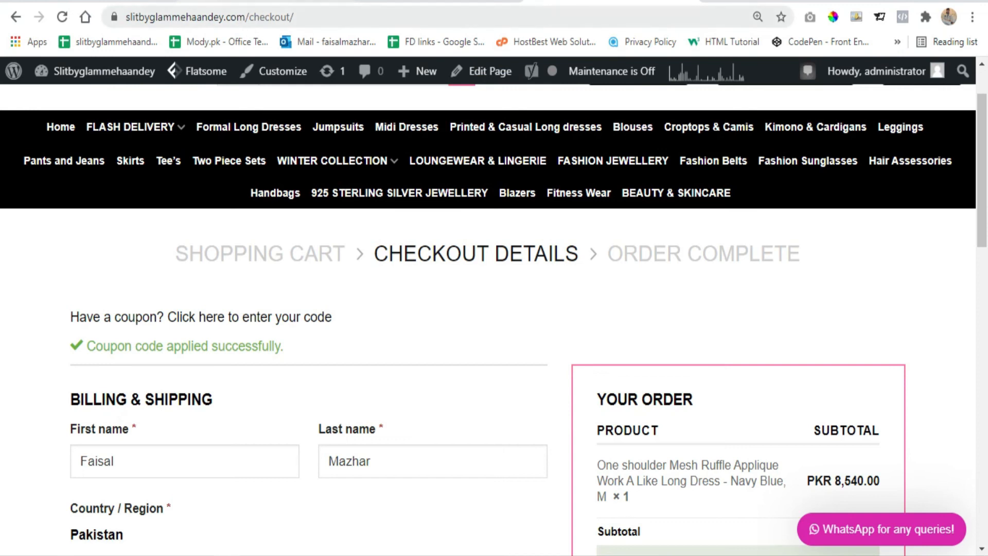
click(61, 1)
click(62, 2)
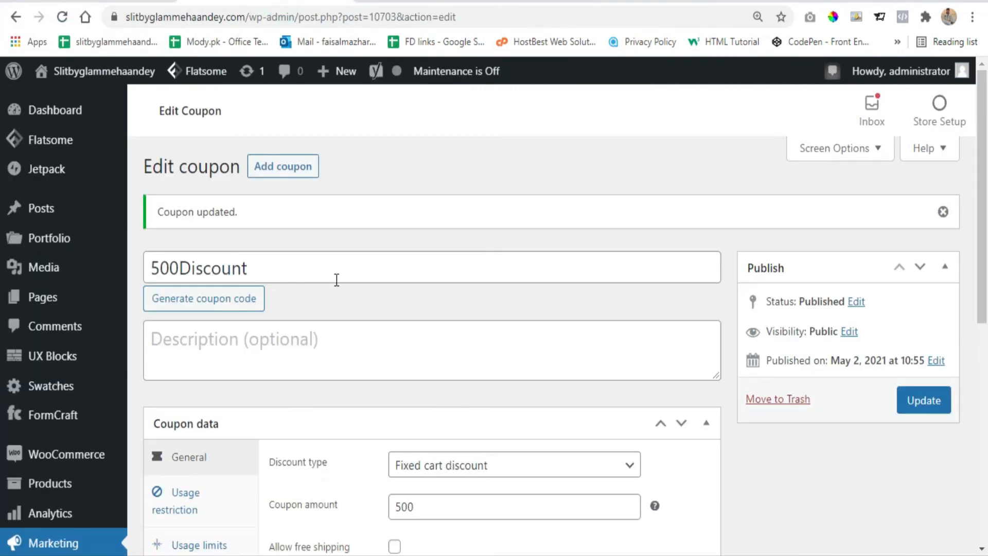